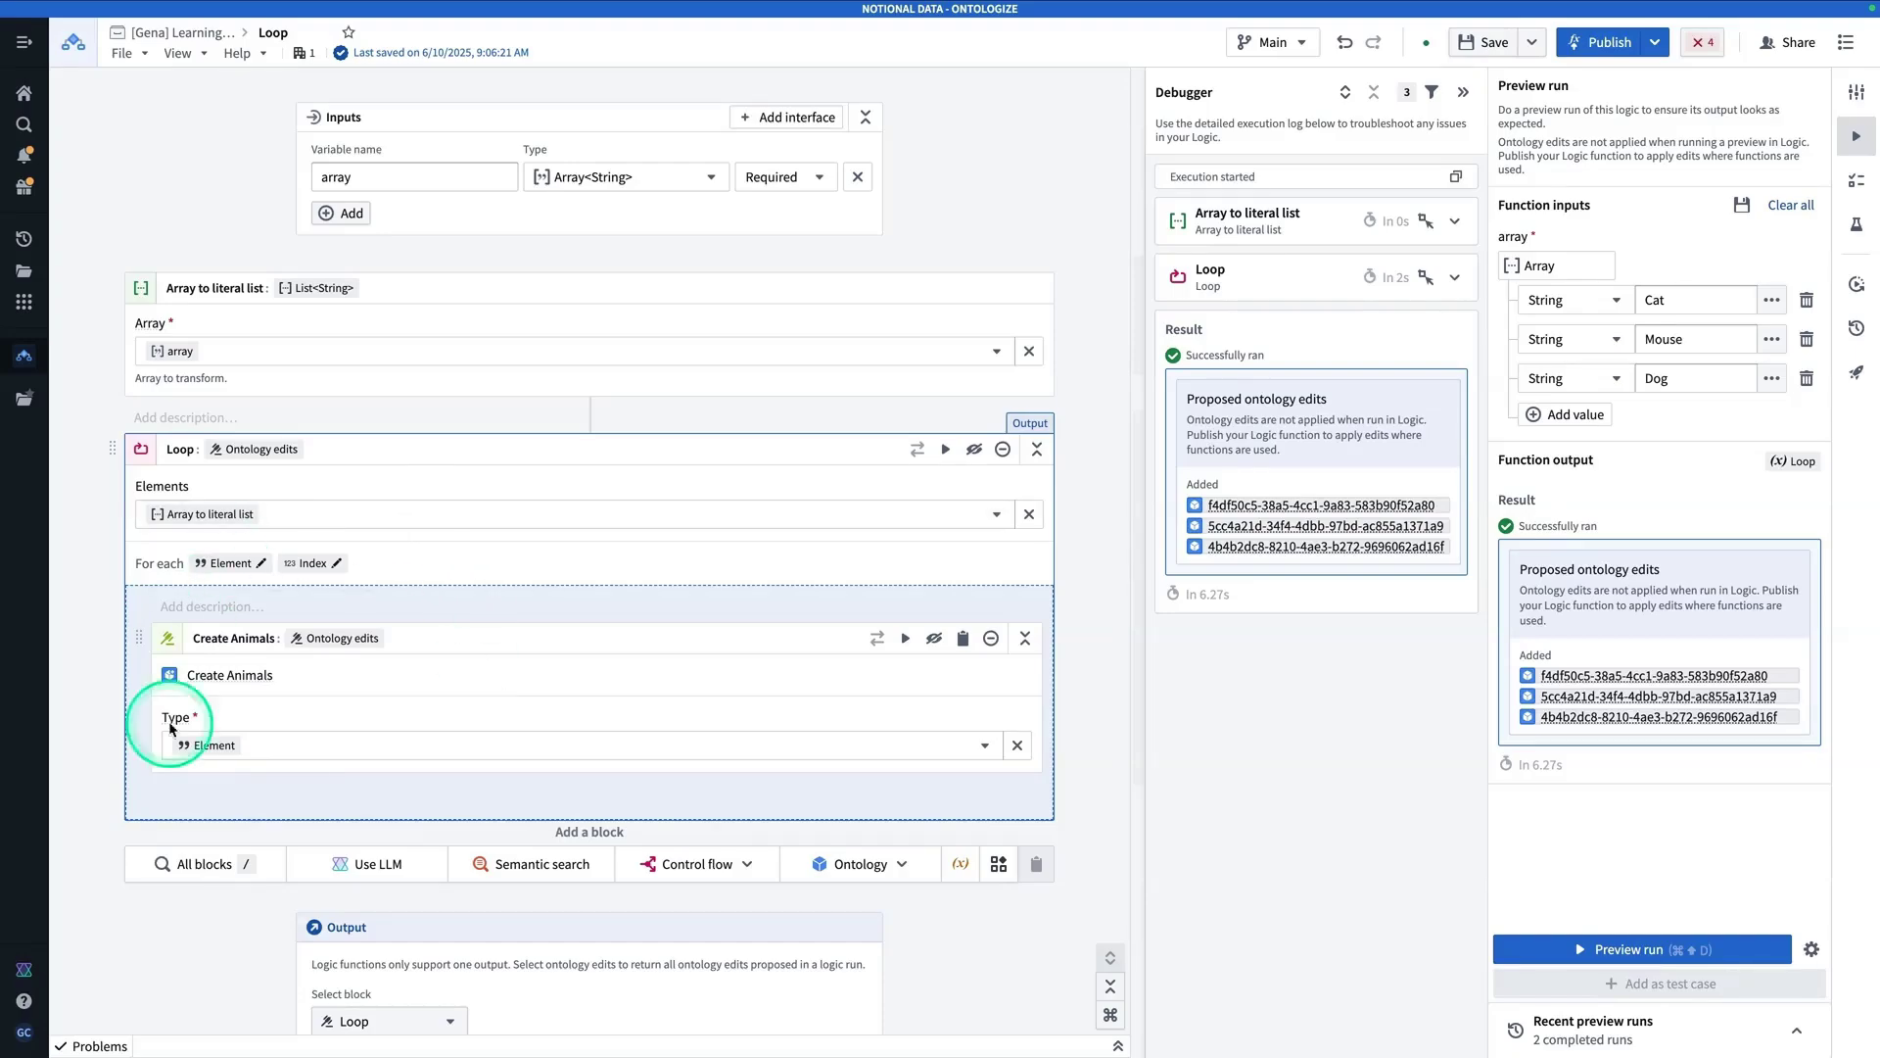
Keep Element as the value of the Type parameter.
{"action": "mouse_move", "coordinate": [262, 699]}
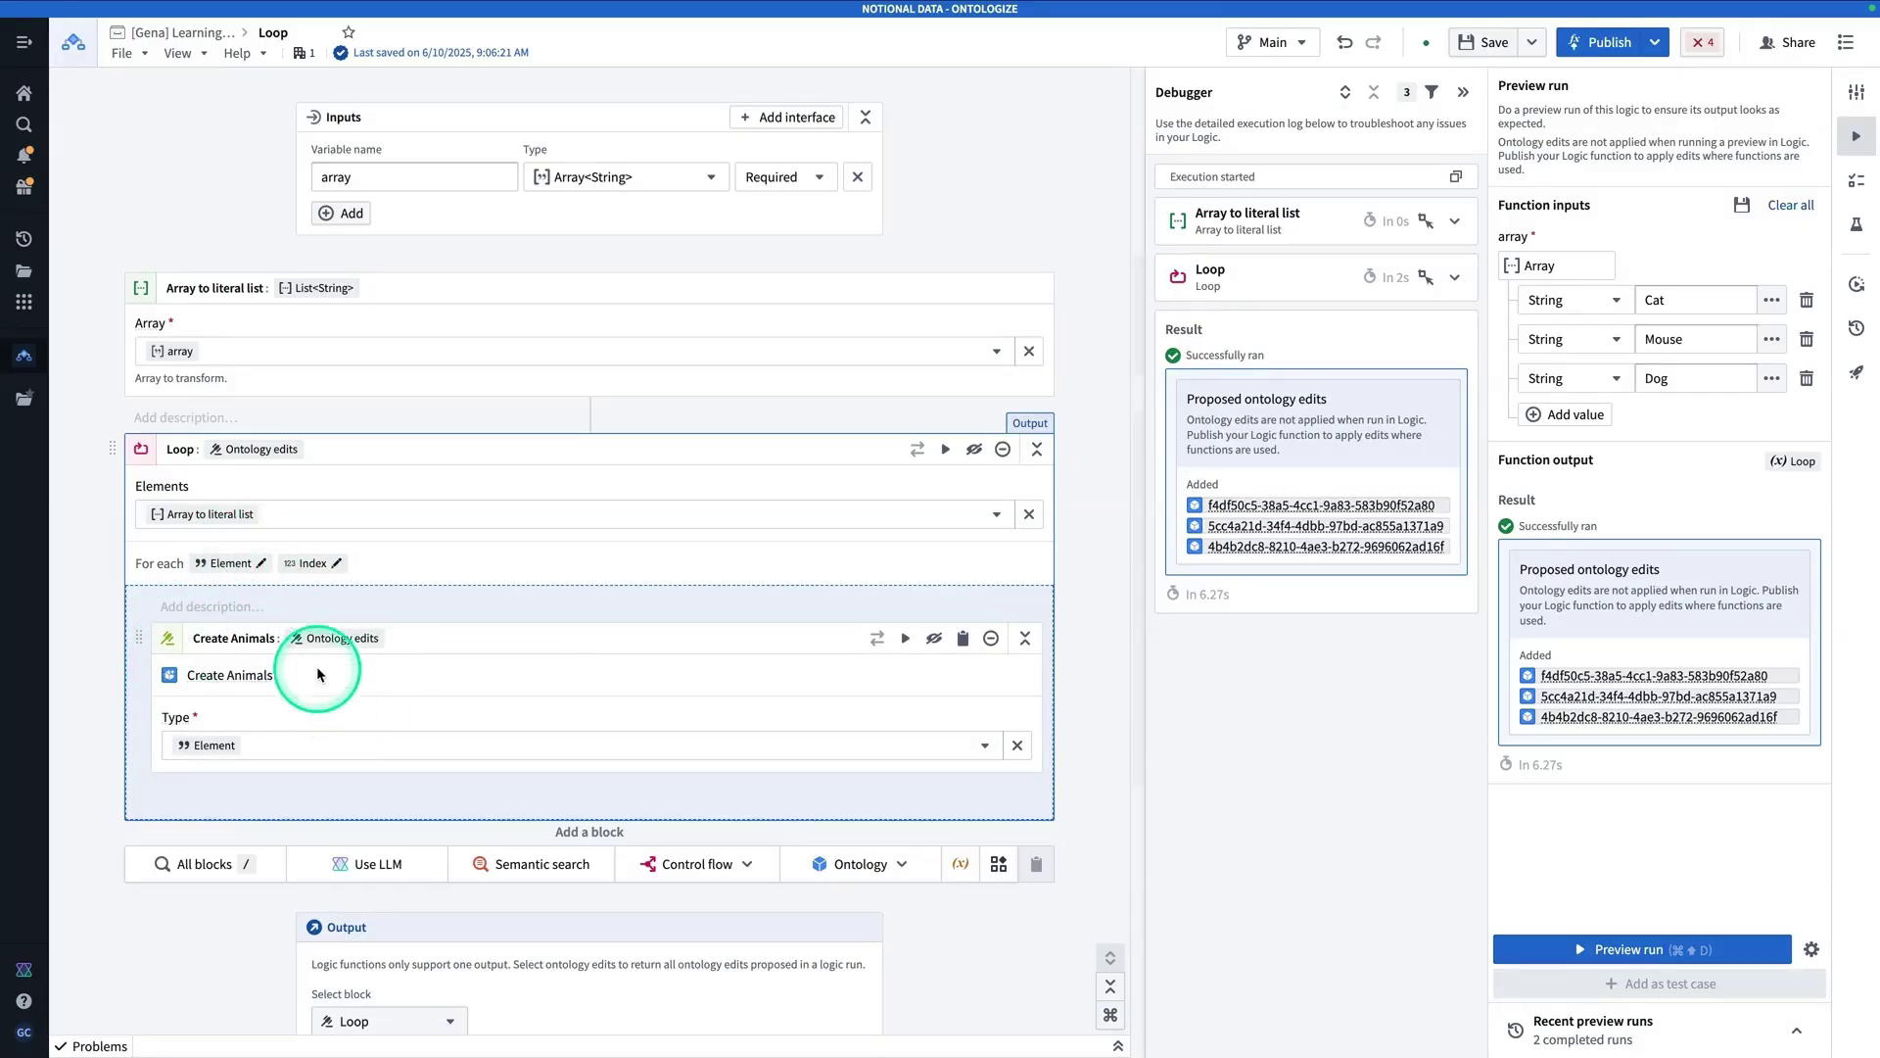
{"action": "left_click", "coordinate": [233, 732]}
{"action": "left_click", "coordinate": [285, 747]}
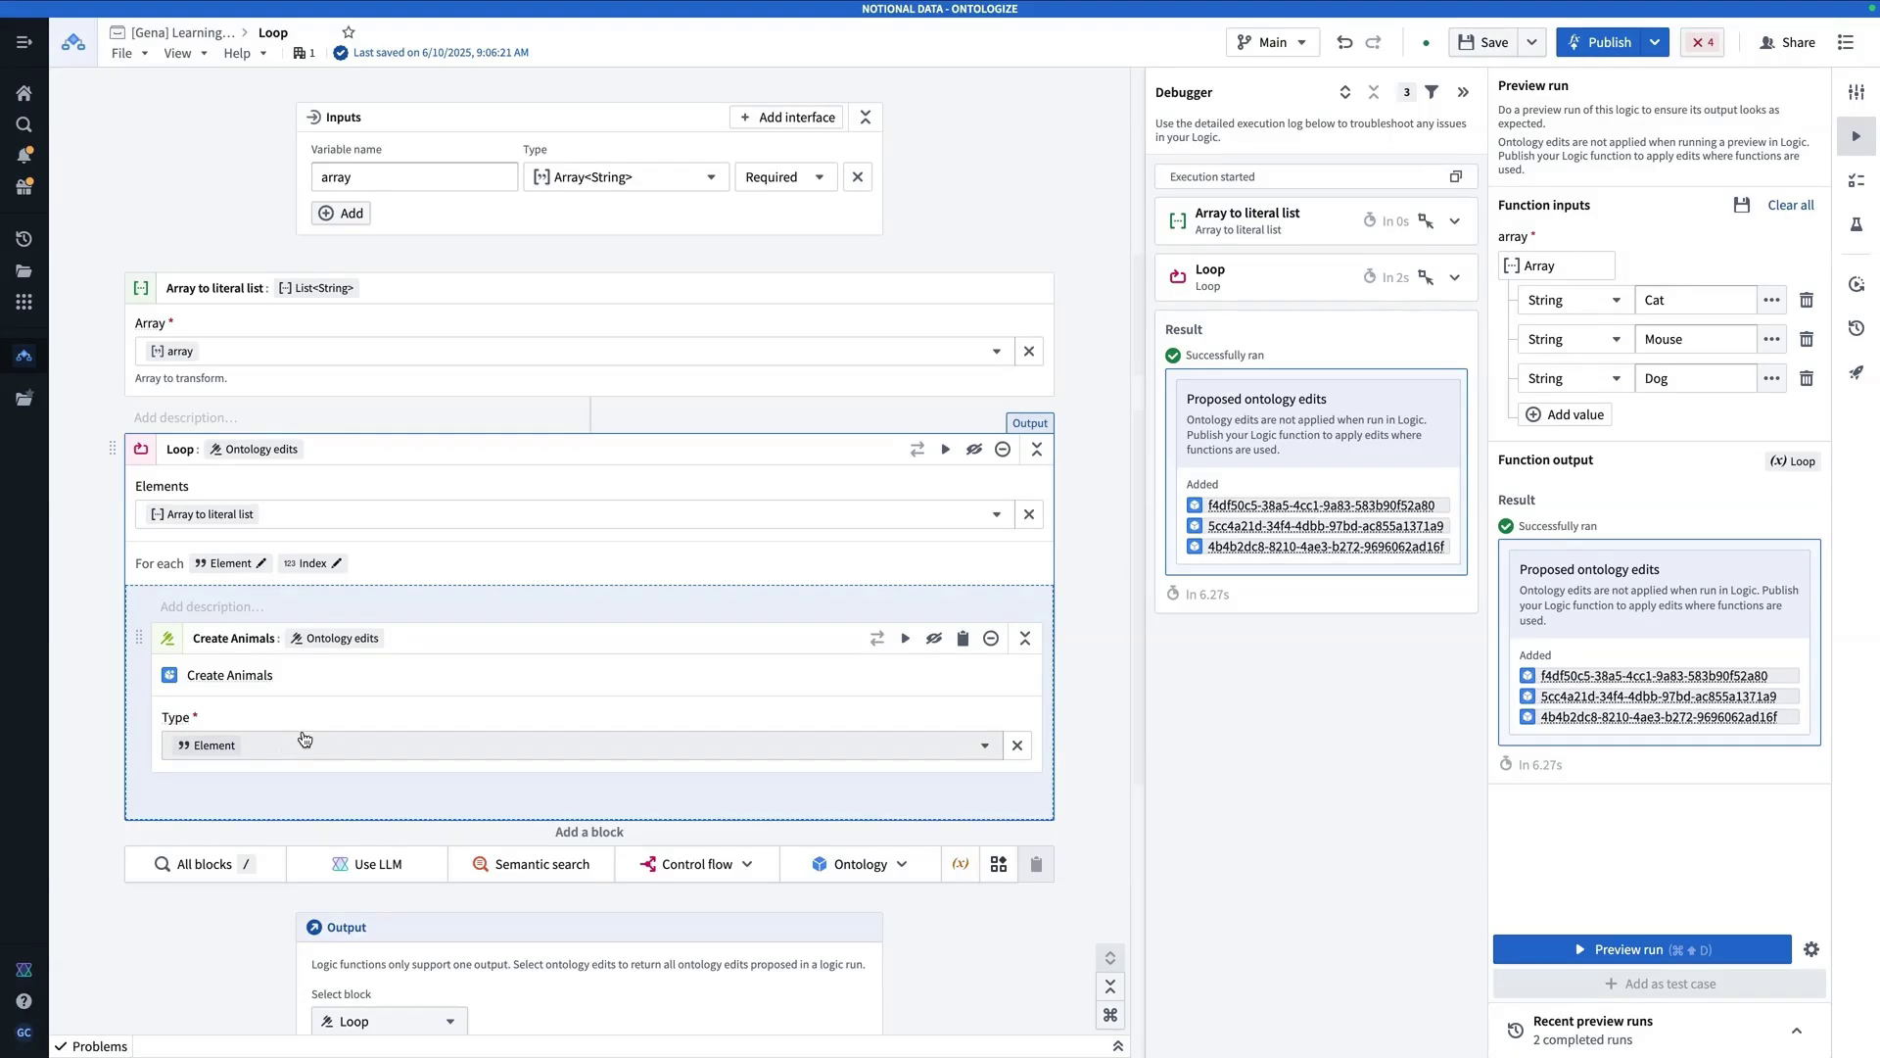
Rerun the preview and inspect the three added Animals objects and their Modified properties.
{"action": "left_click", "coordinate": [1664, 950]}
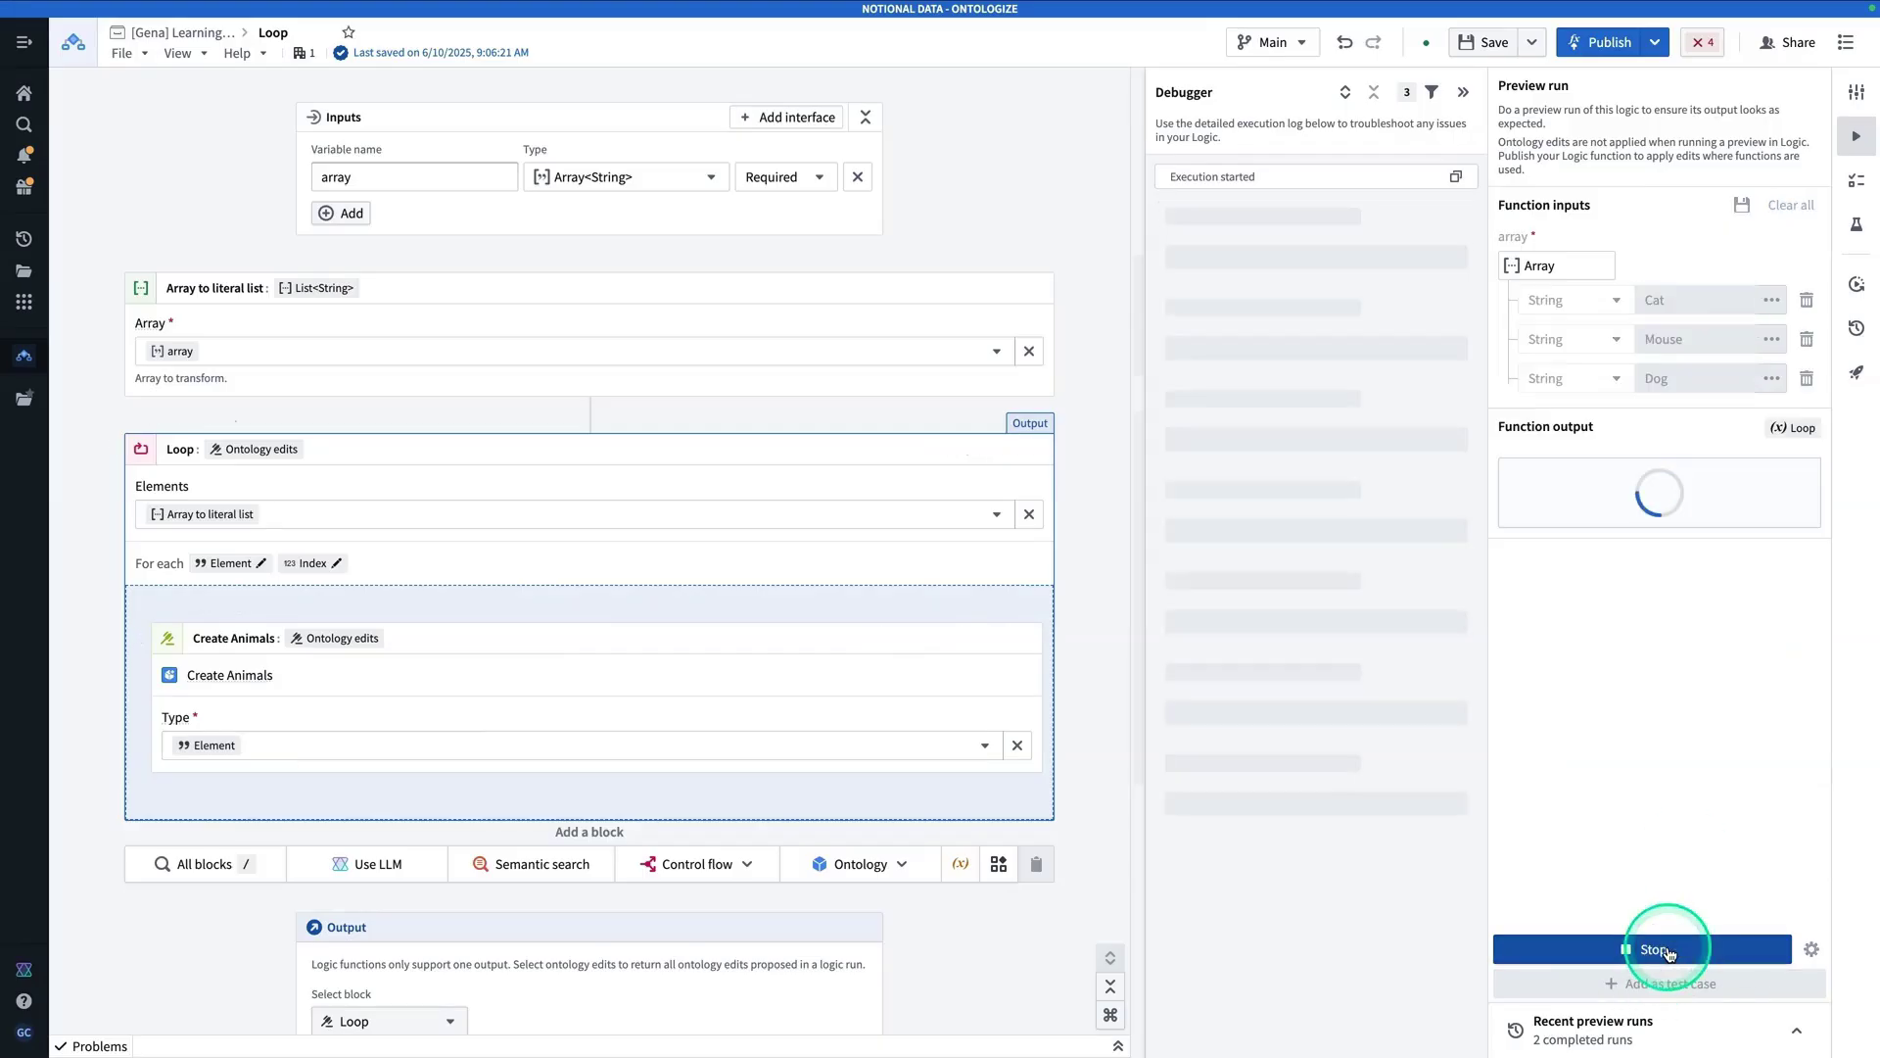
{"action": "left_click", "coordinate": [1687, 533]}
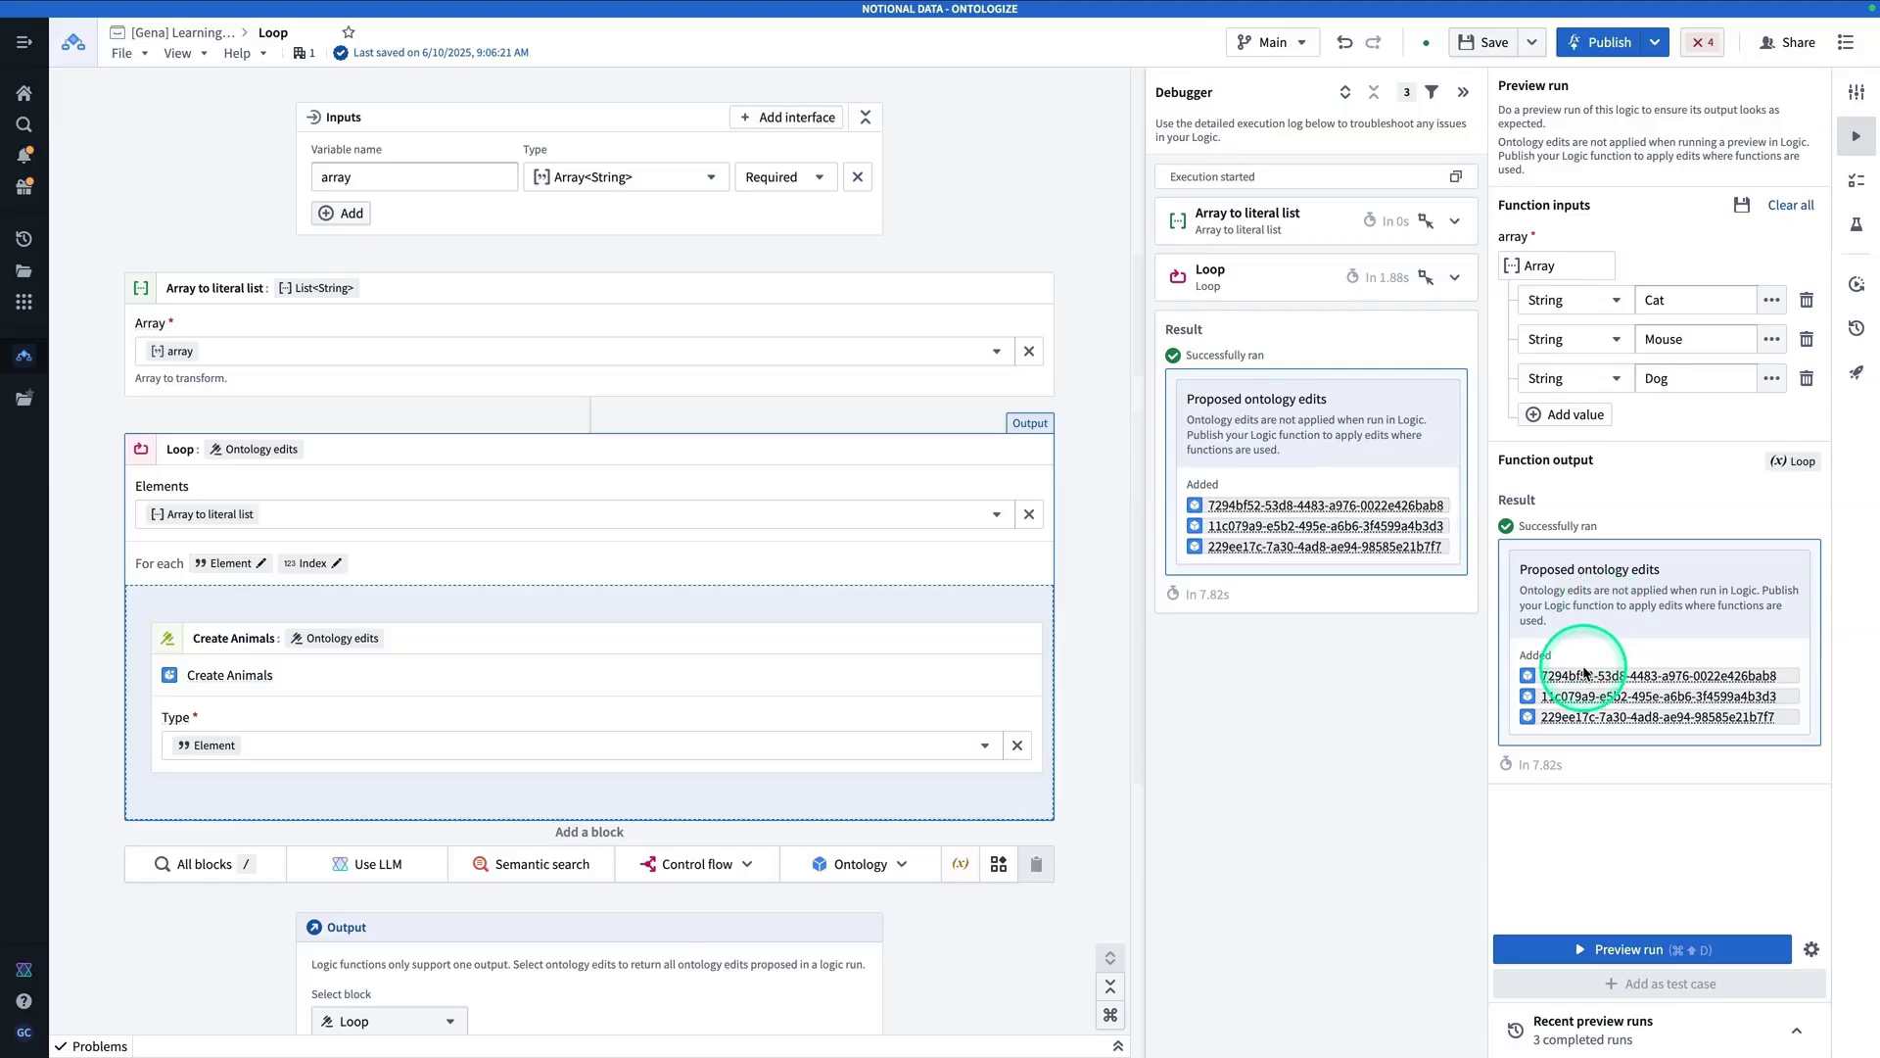
{"action": "mouse_move", "coordinate": [1588, 674]}
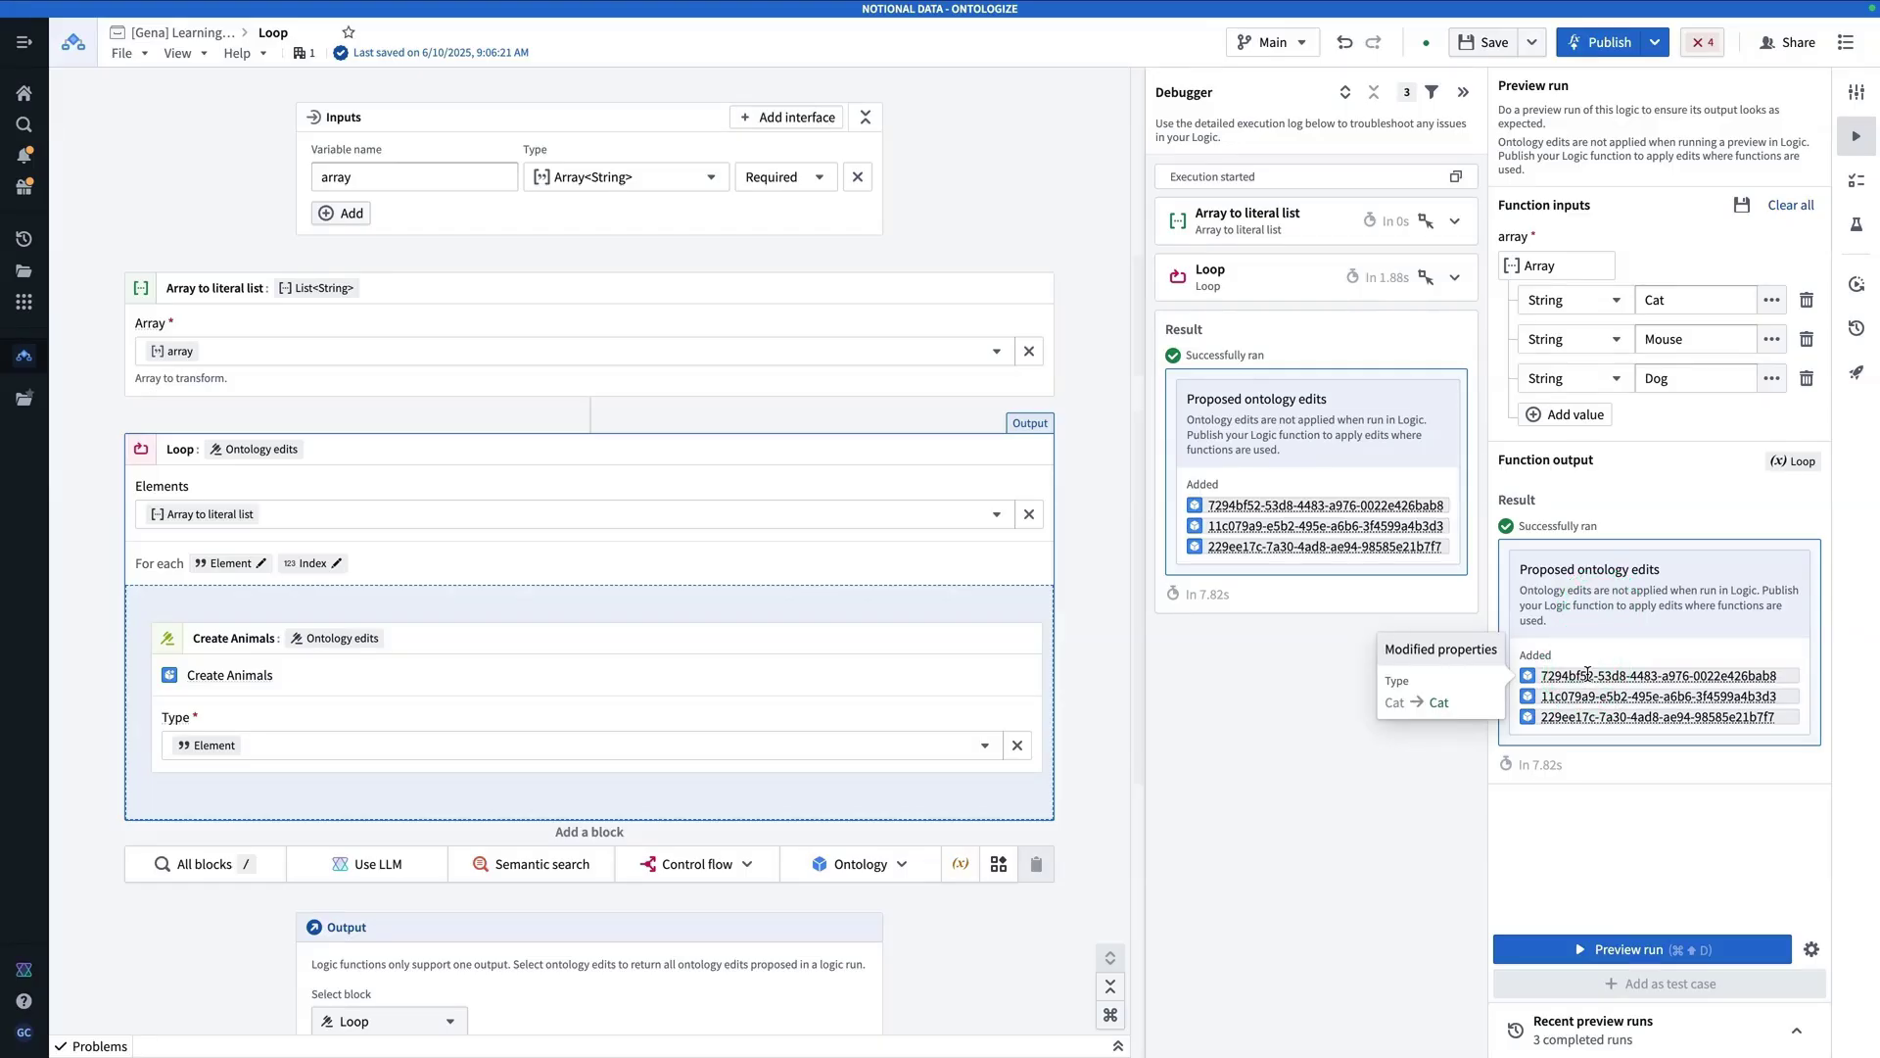
{"action": "left_click", "coordinate": [1602, 696]}
{"action": "left_click", "coordinate": [1606, 730]}
{"action": "mouse_move", "coordinate": [1605, 720]}
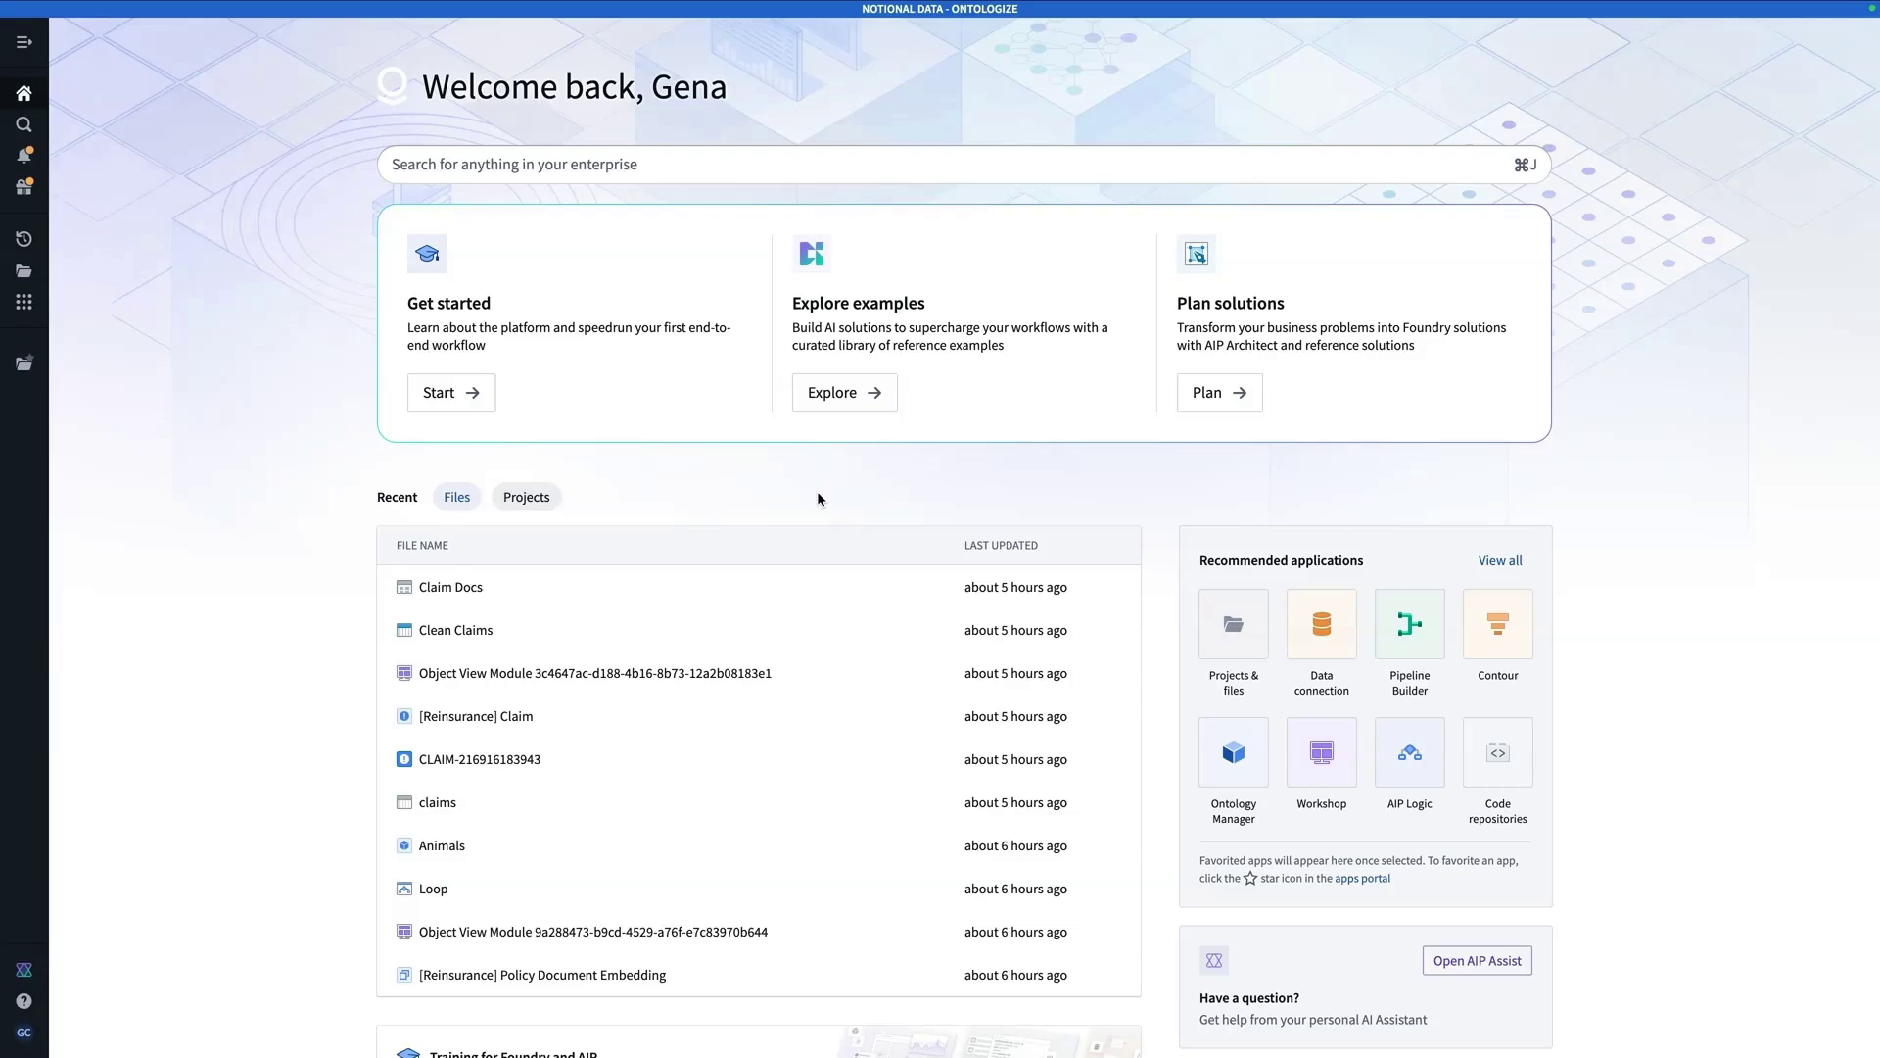
Search Quicksearch for 'ontology' and open Ontology Manager from the results.
{"action": "left_click", "coordinate": [374, 450]}
{"action": "key", "text": "super+j"}
{"action": "type", "text": "ontology"}
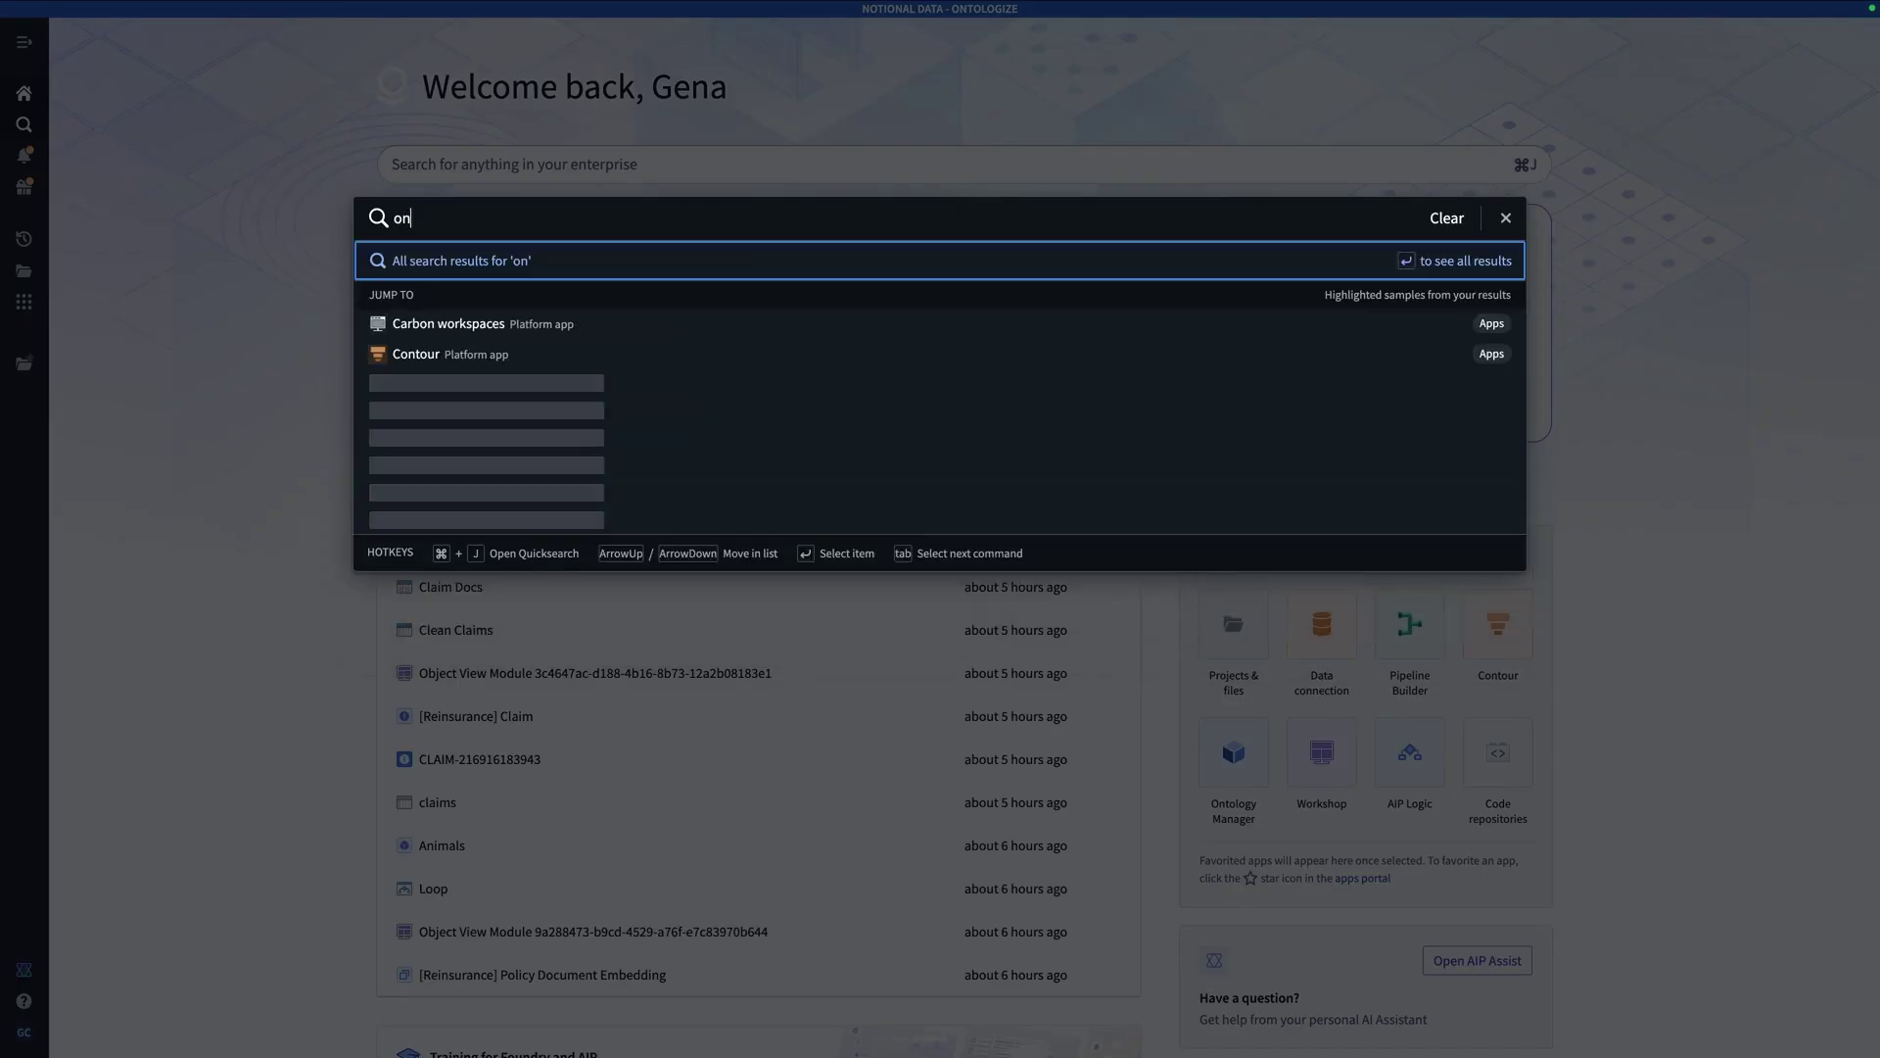
{"action": "left_click", "coordinate": [381, 434]}
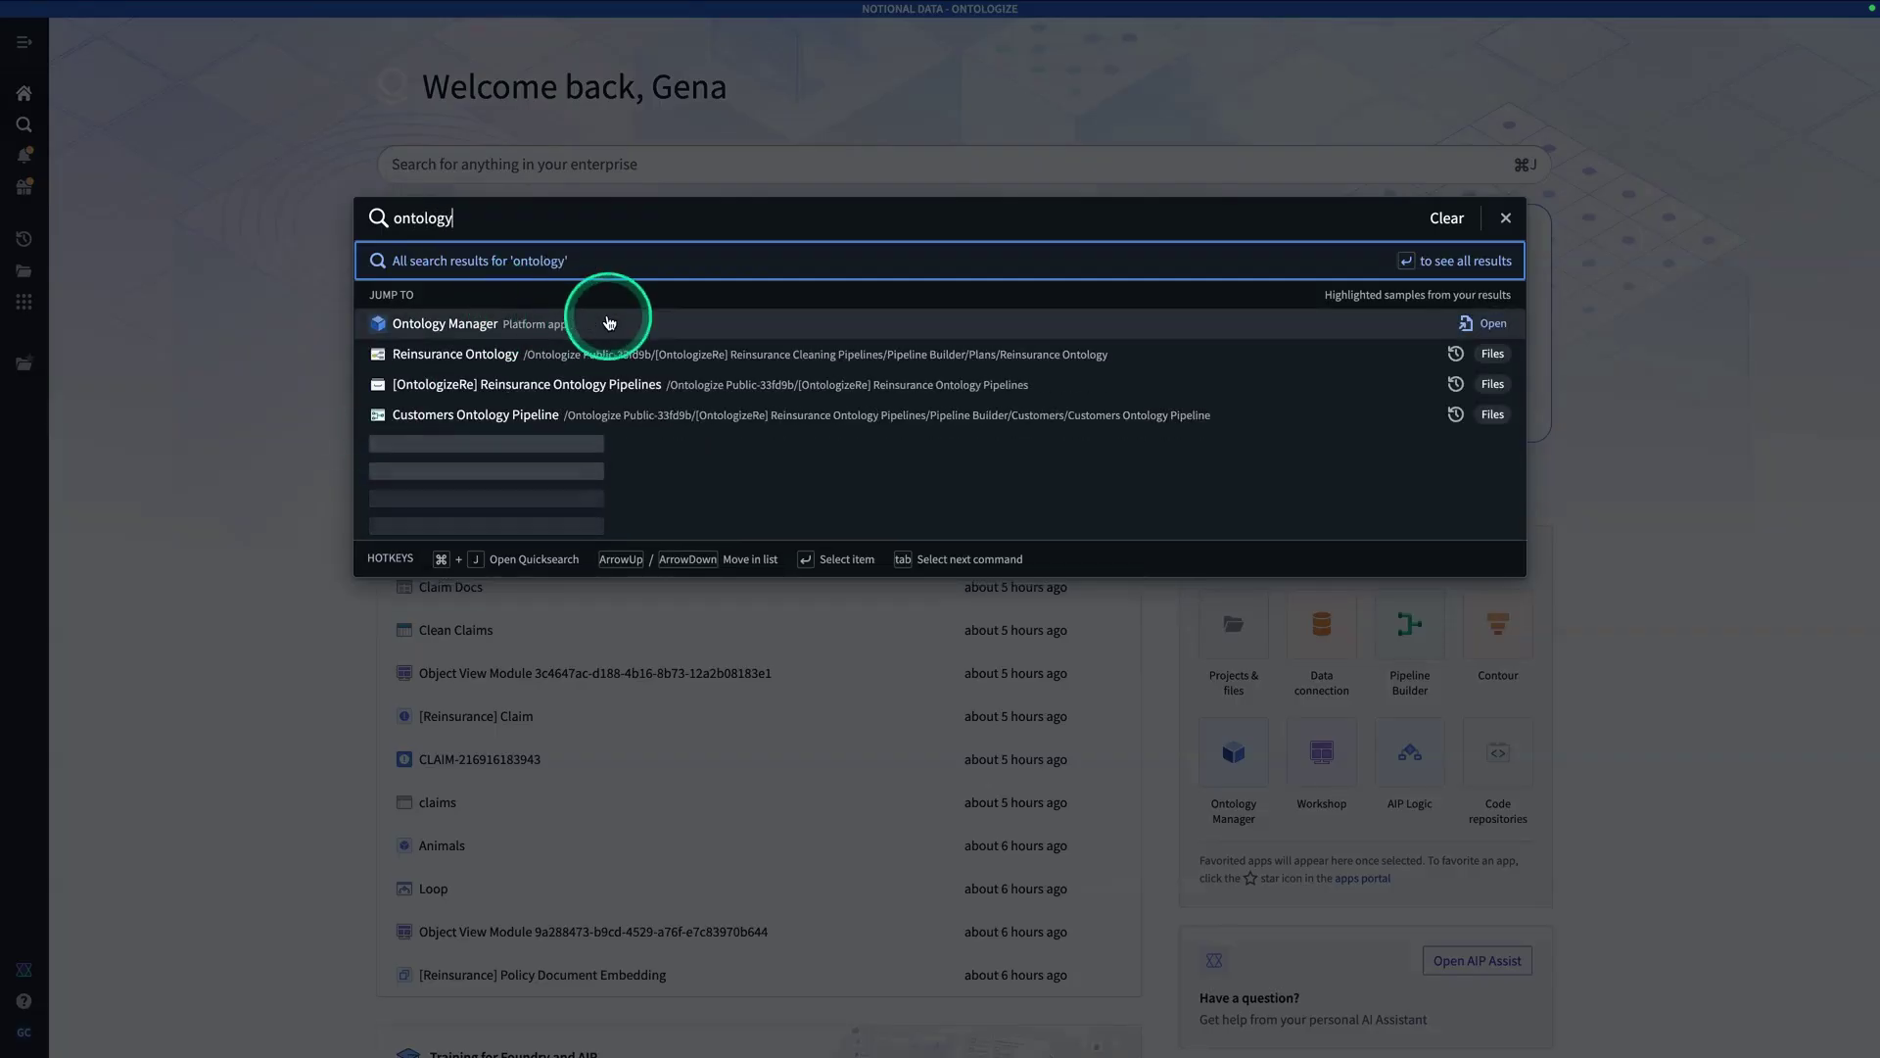
{"action": "left_click", "coordinate": [638, 324]}
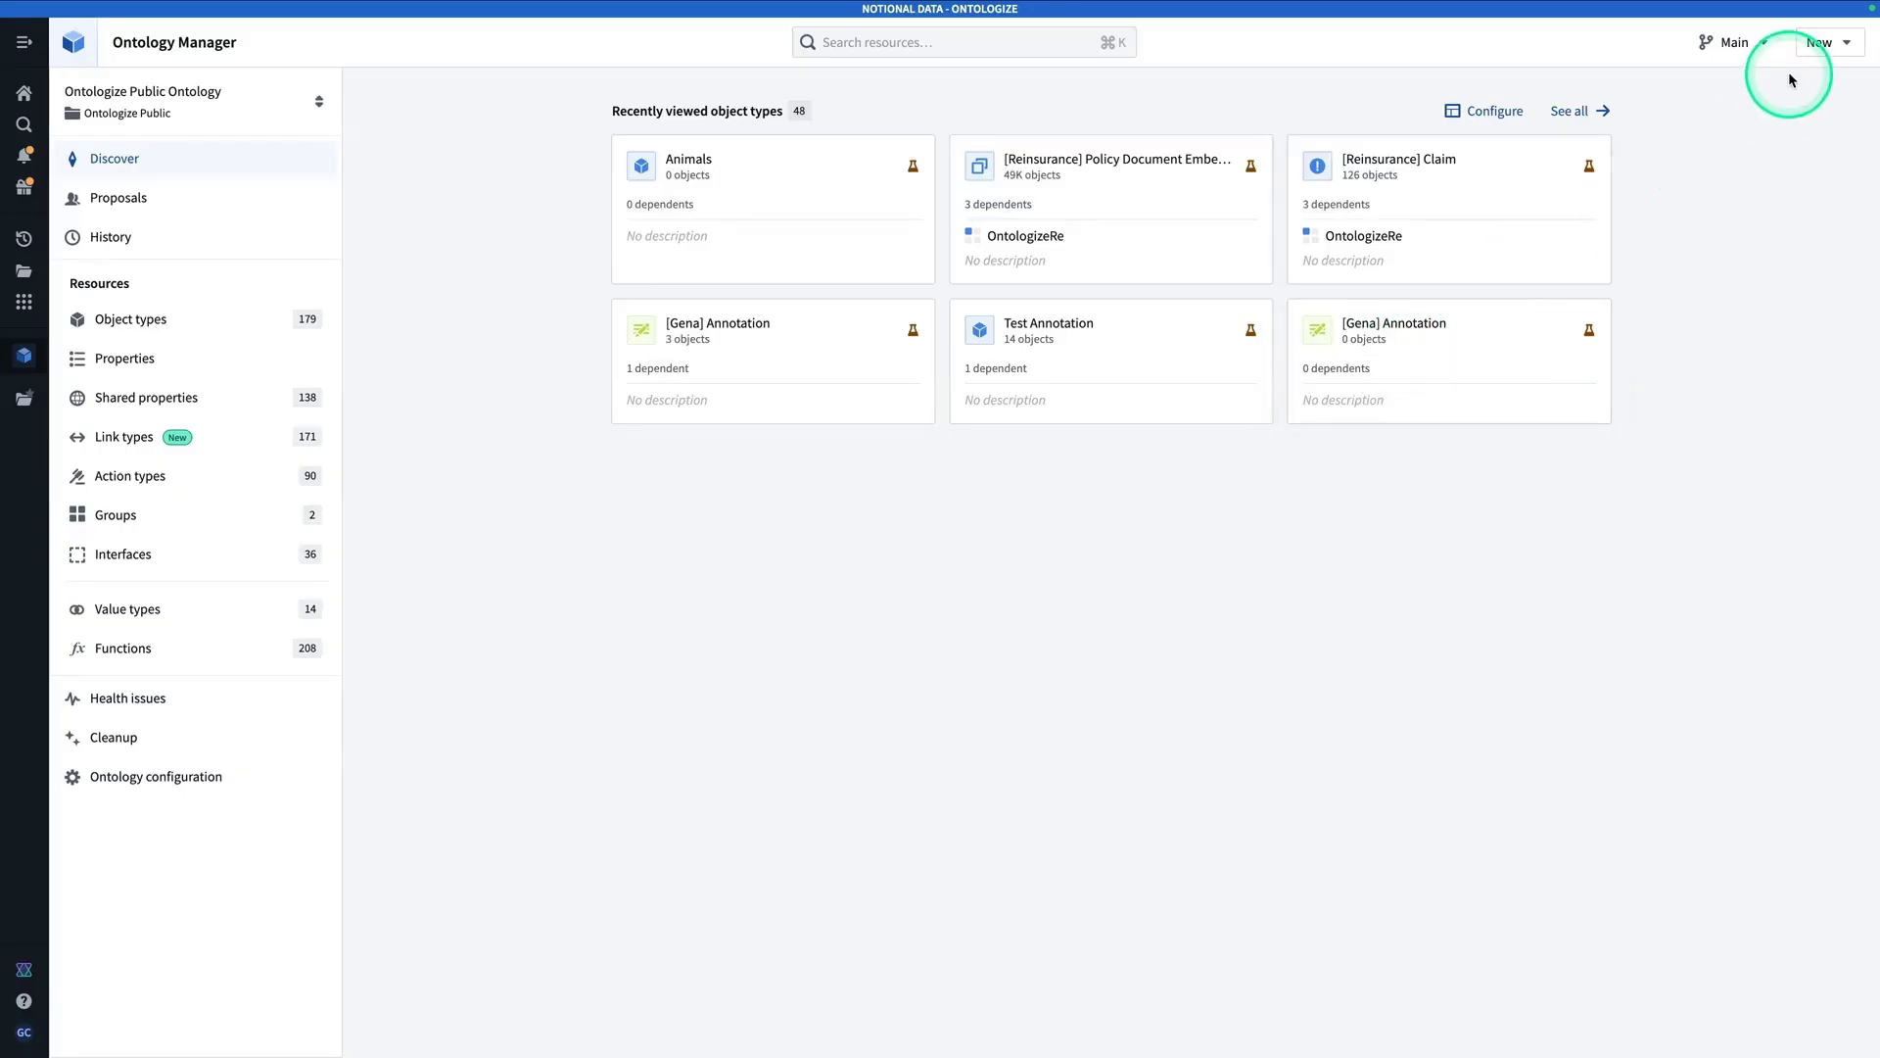
Start a new object type without a datasource and pick a location for its backing dataset.
{"action": "left_click", "coordinate": [1827, 42]}
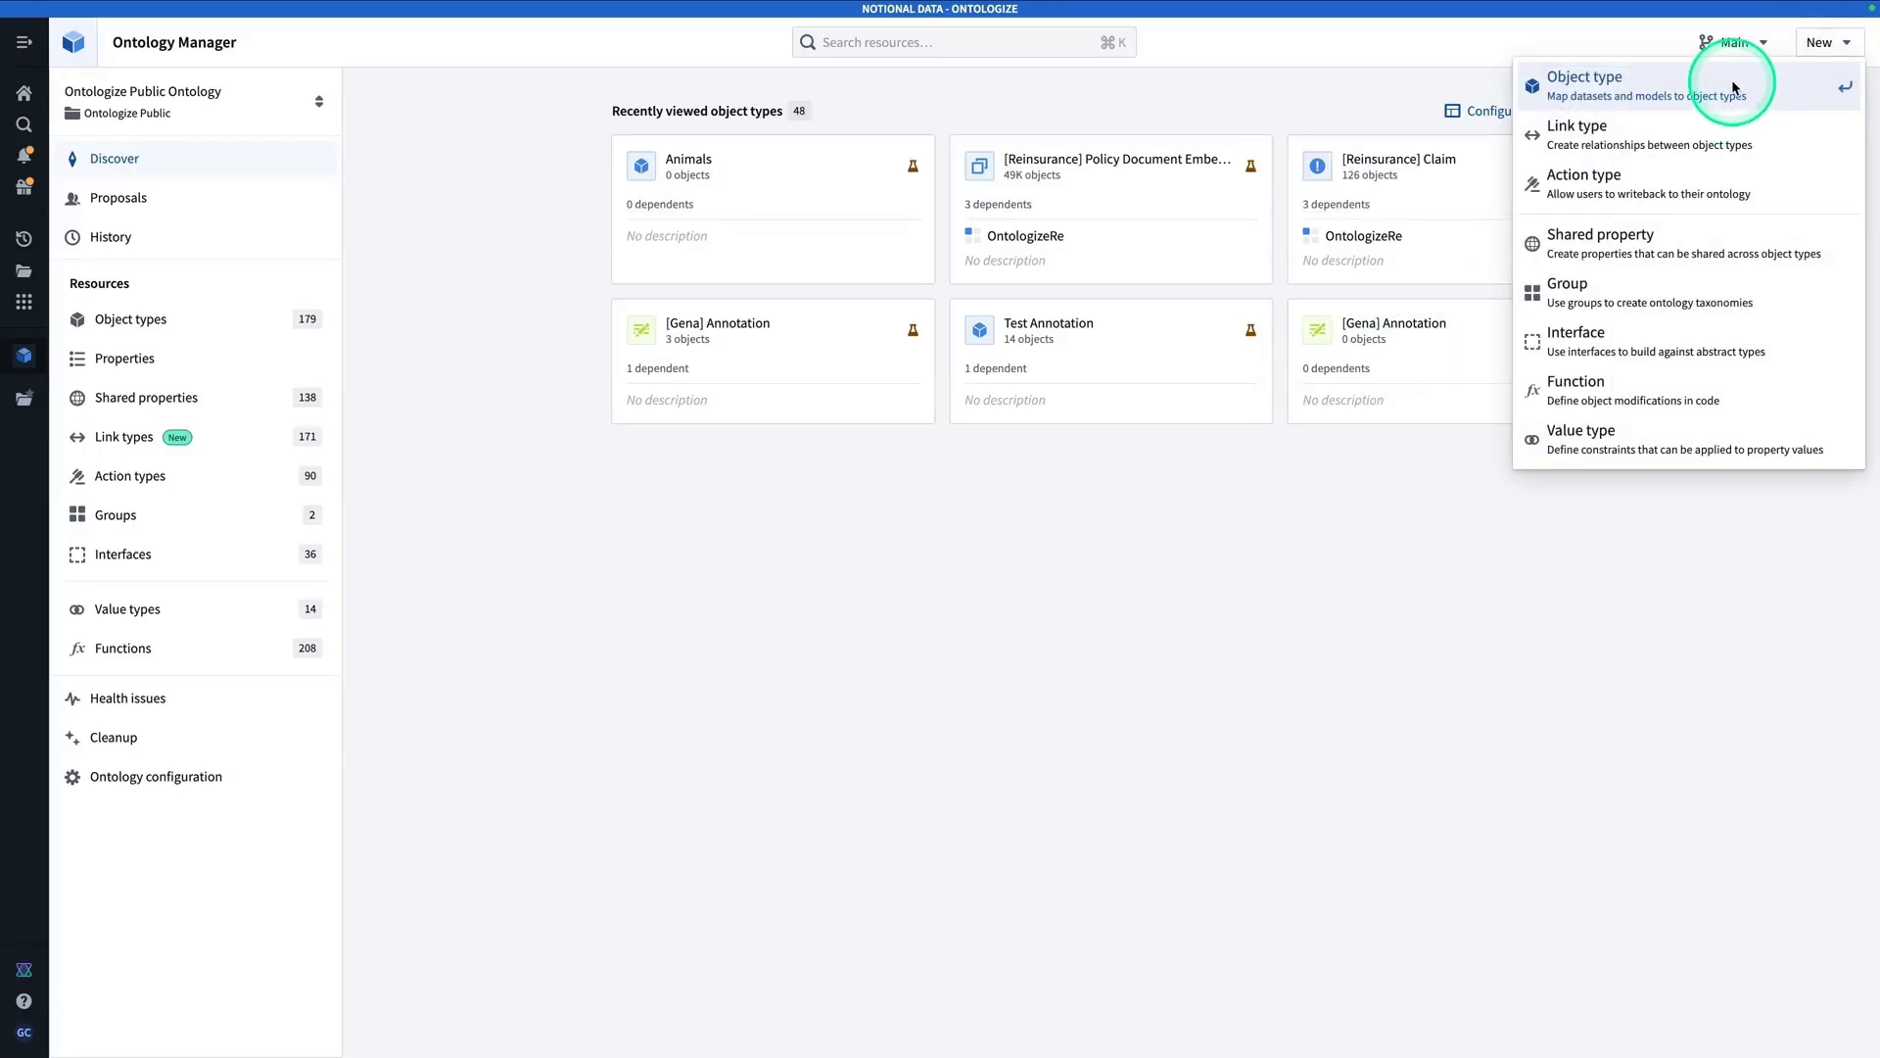
{"action": "left_click", "coordinate": [1732, 93]}
{"action": "left_click", "coordinate": [858, 562]}
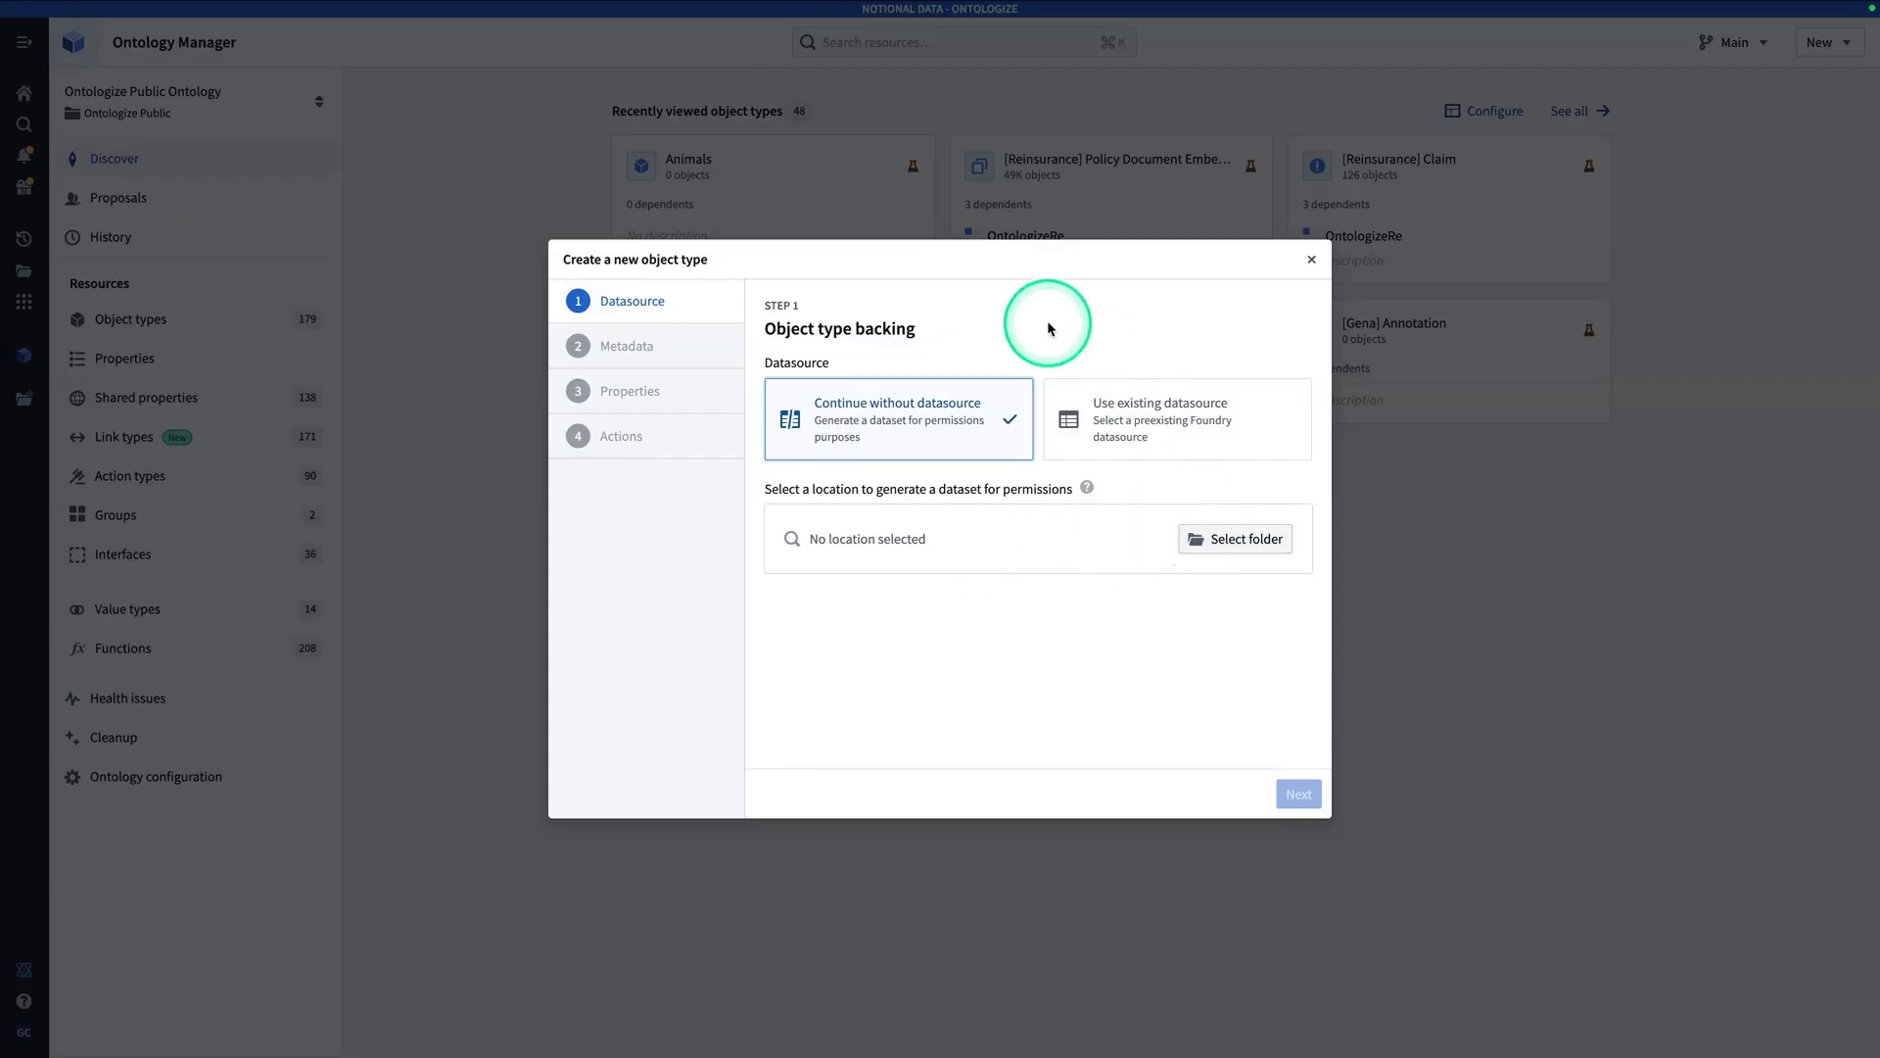
{"action": "left_click", "coordinate": [1227, 549]}
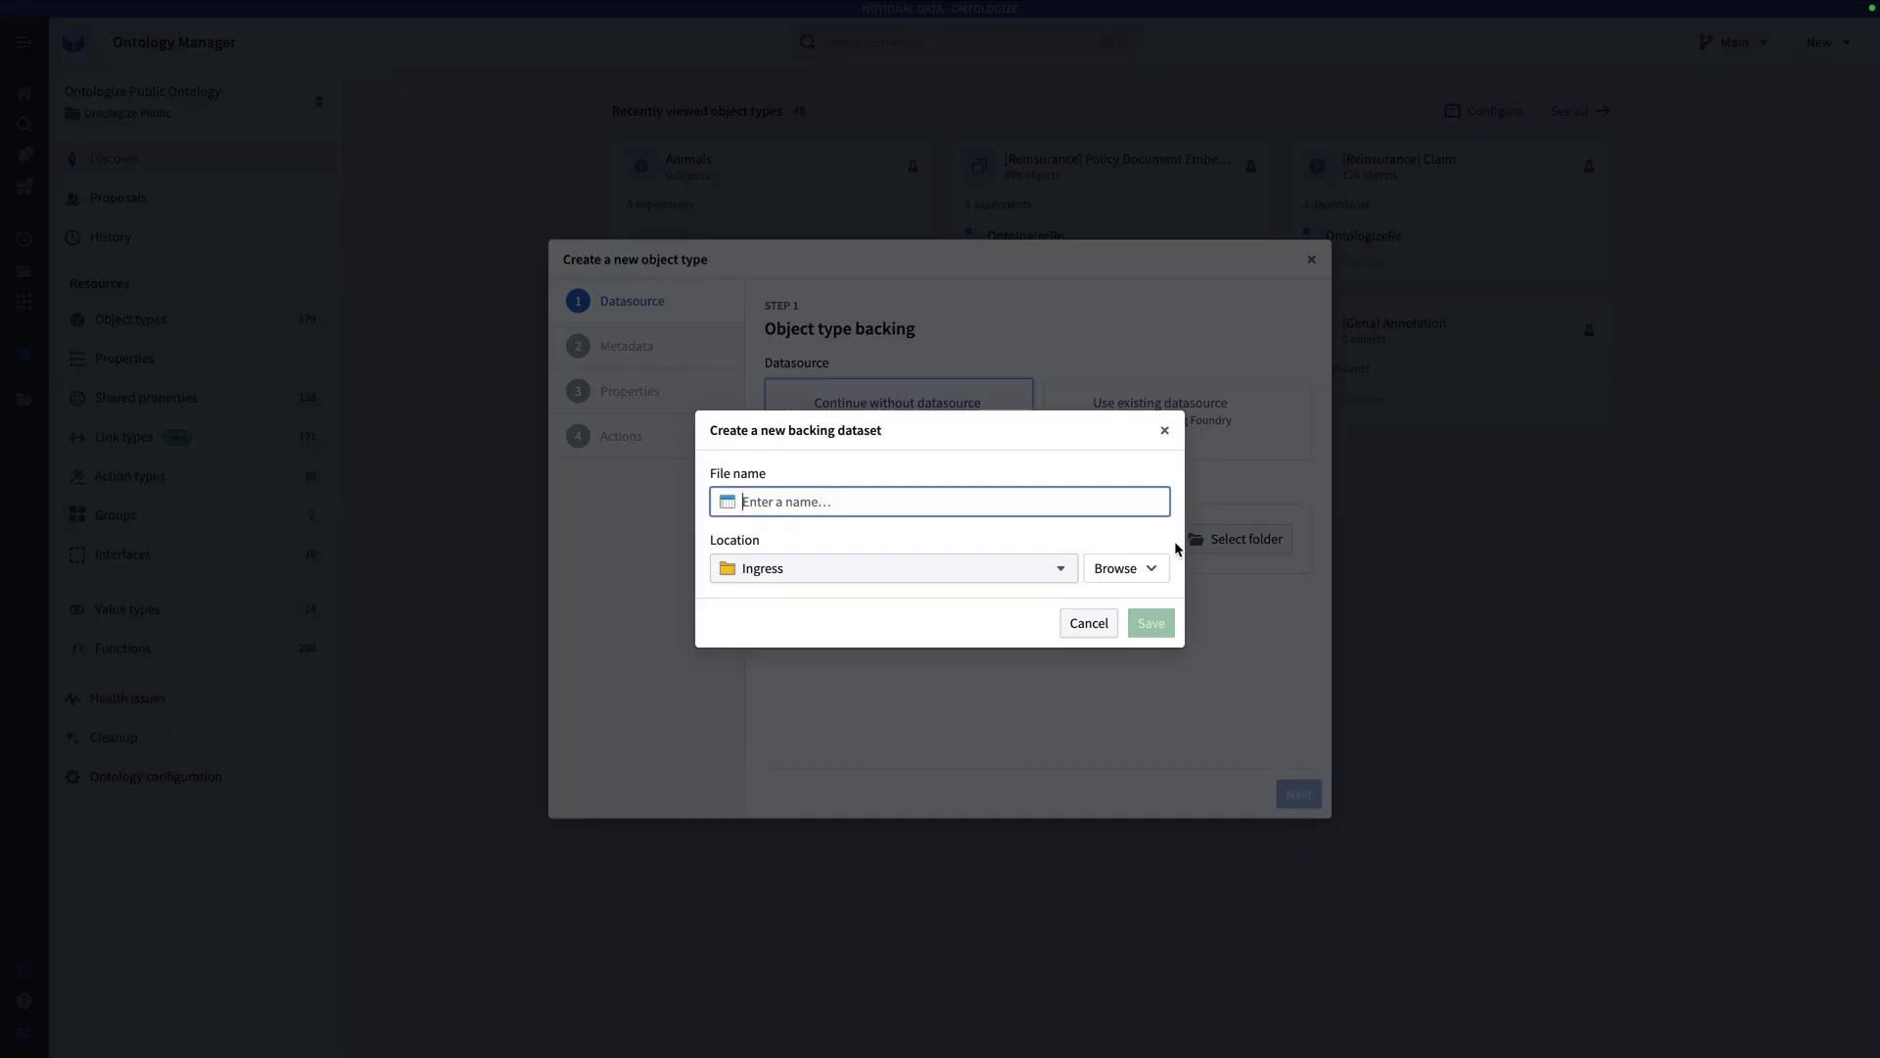
Save a backing dataset named '[Gena] Animals' in the [Gena] Learning Project.
{"action": "type", "text": "["}
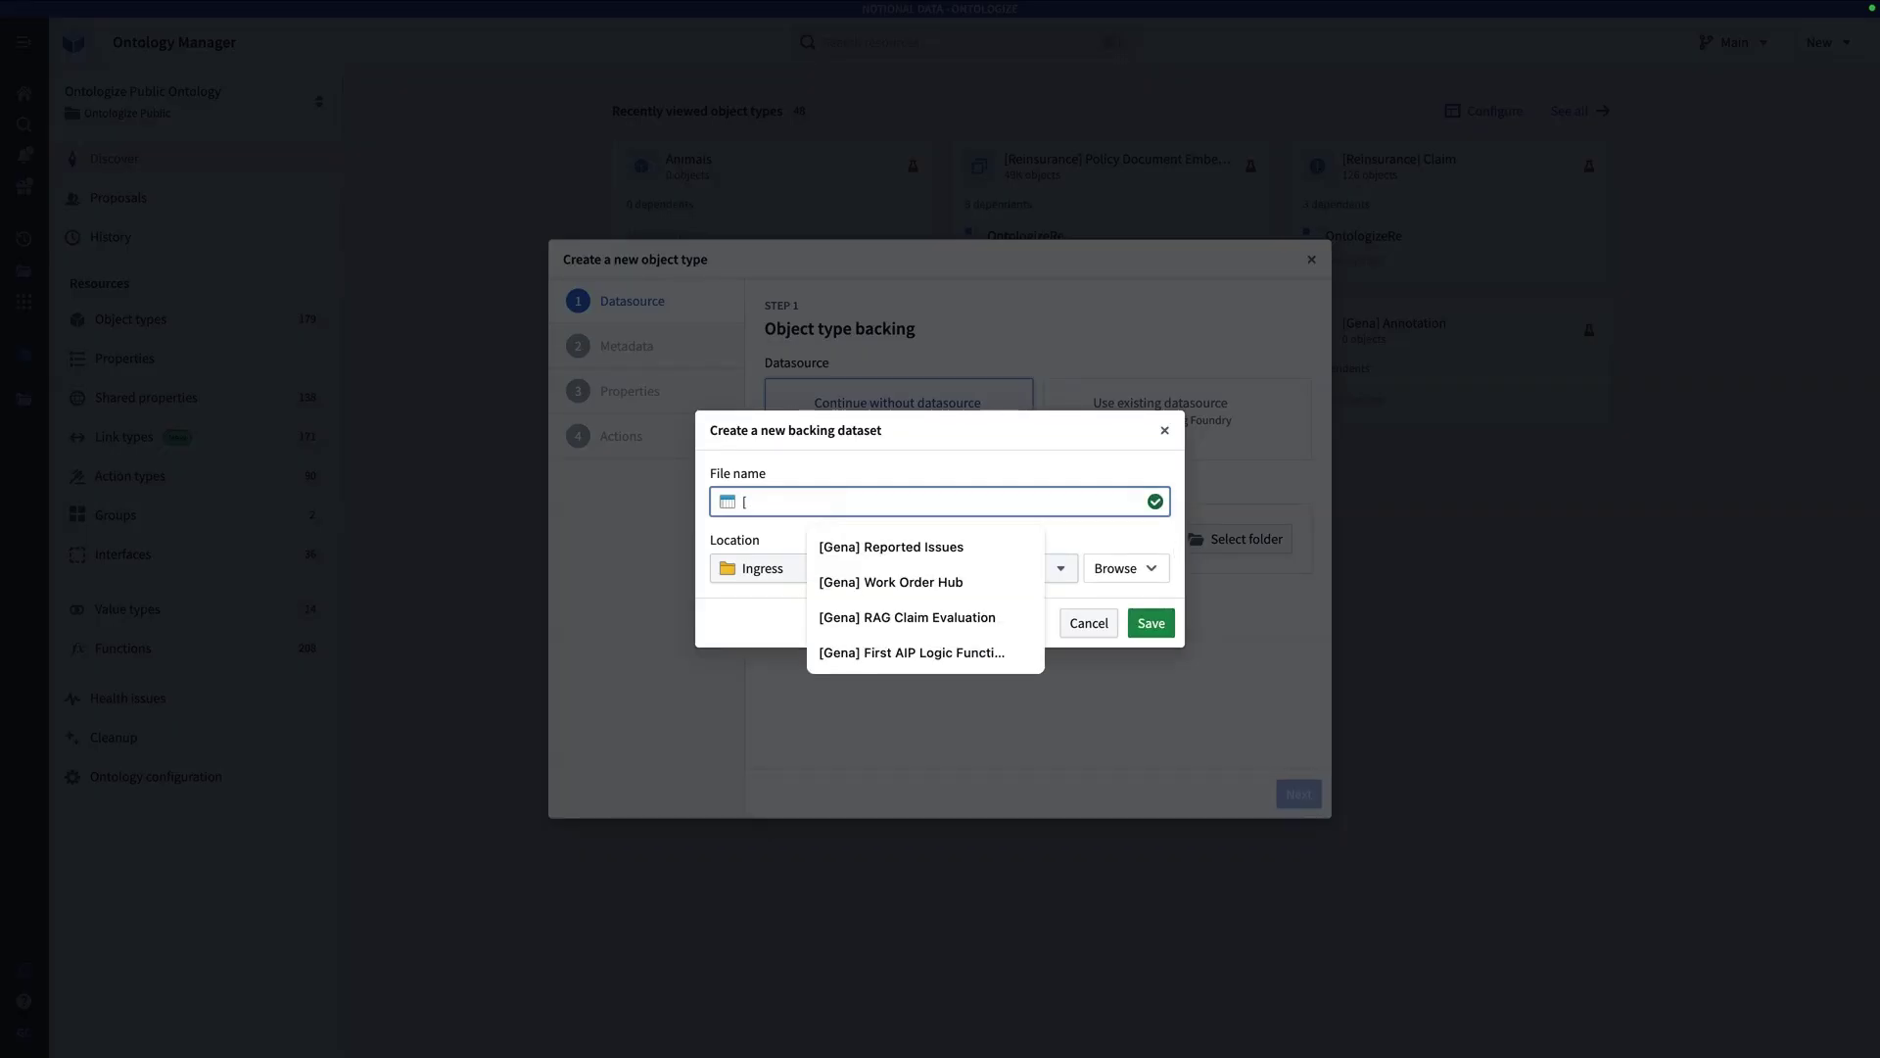
{"action": "type", "text": "Gena]"}
{"action": "type", "text": "Animals"}
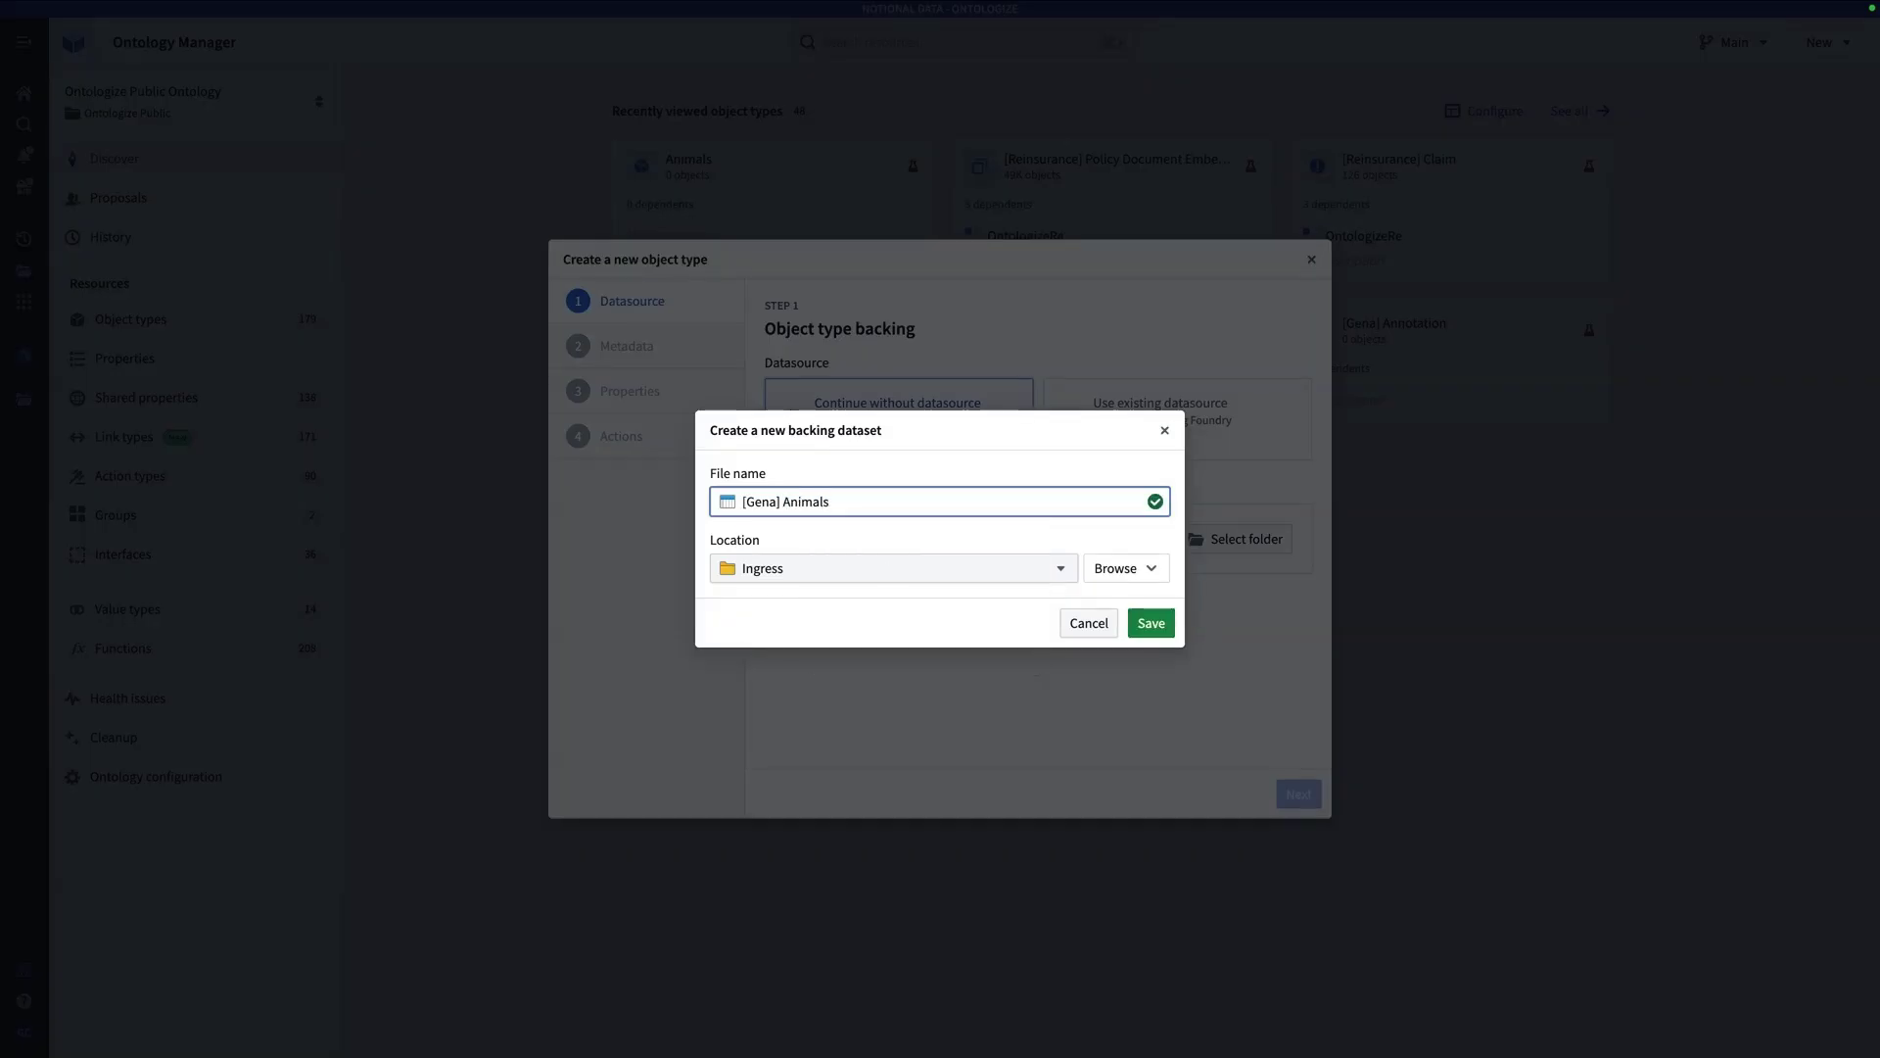
{"action": "left_click", "coordinate": [1117, 568]}
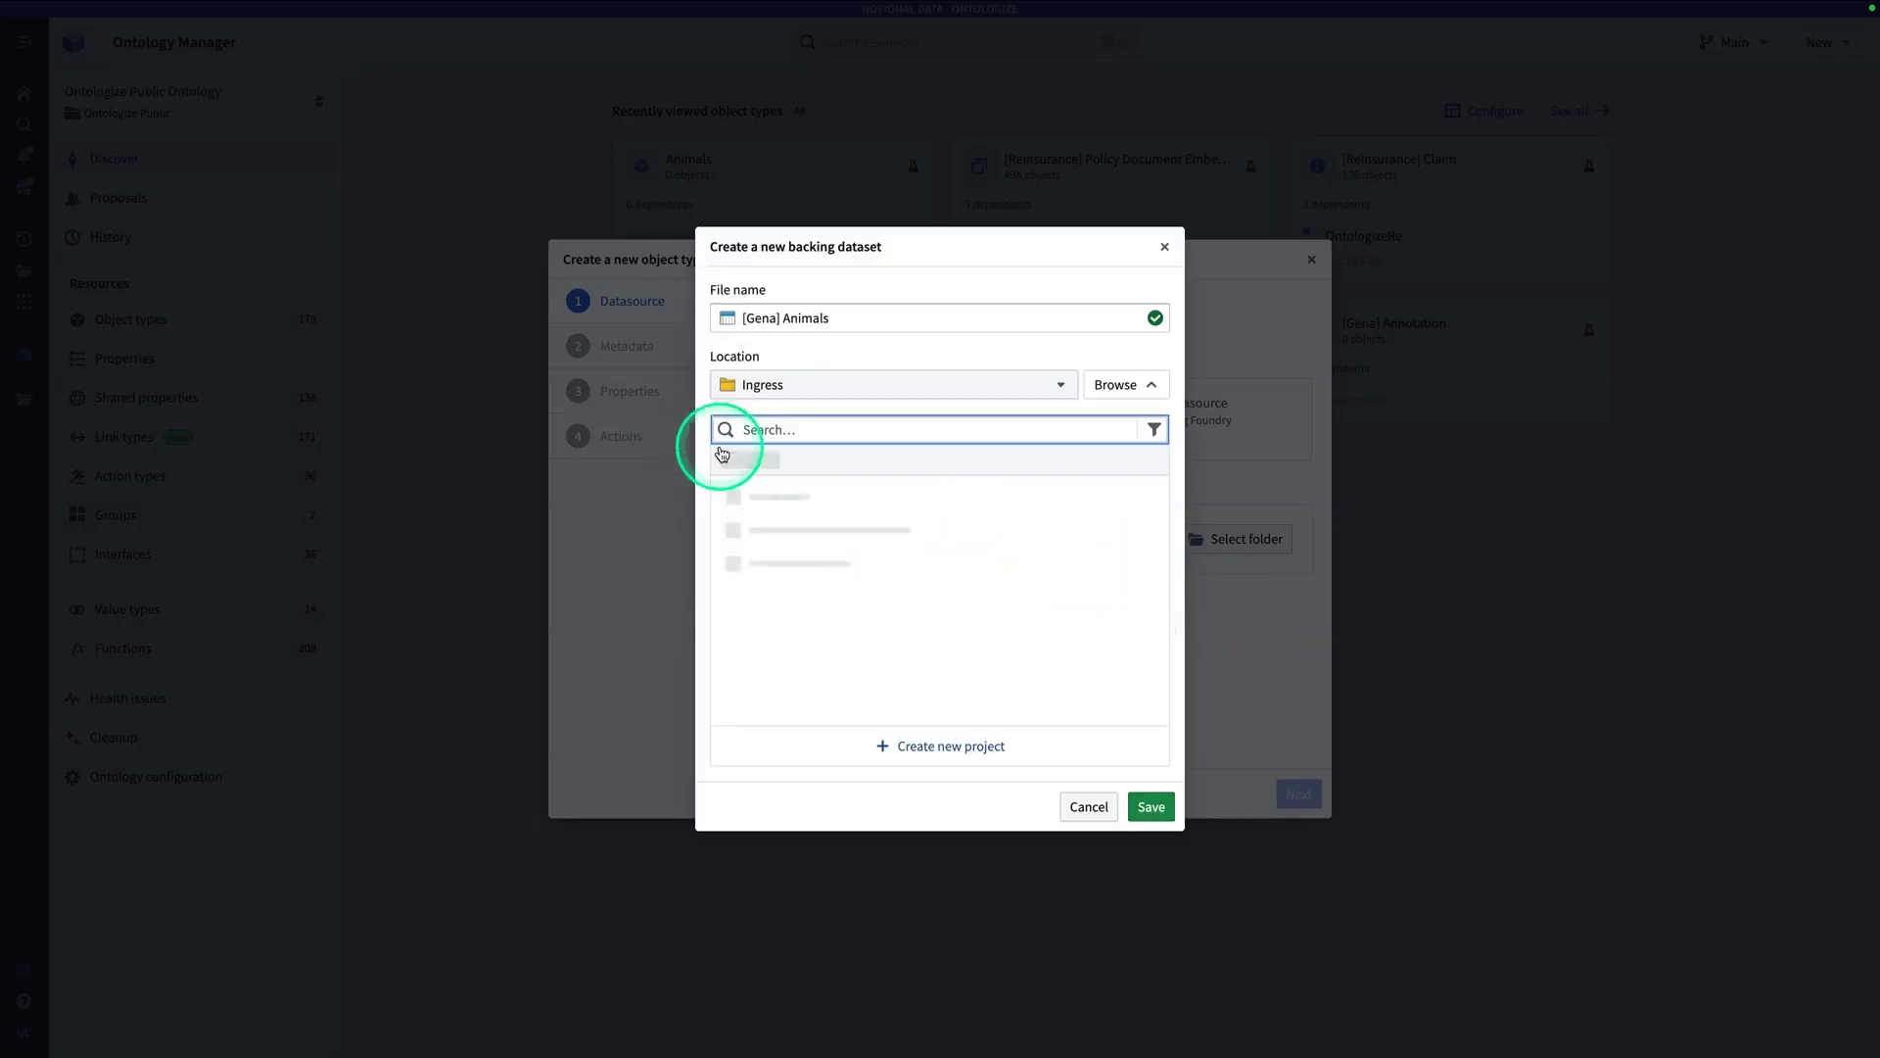
{"action": "left_click", "coordinate": [735, 461]}
{"action": "left_click", "coordinate": [755, 491]}
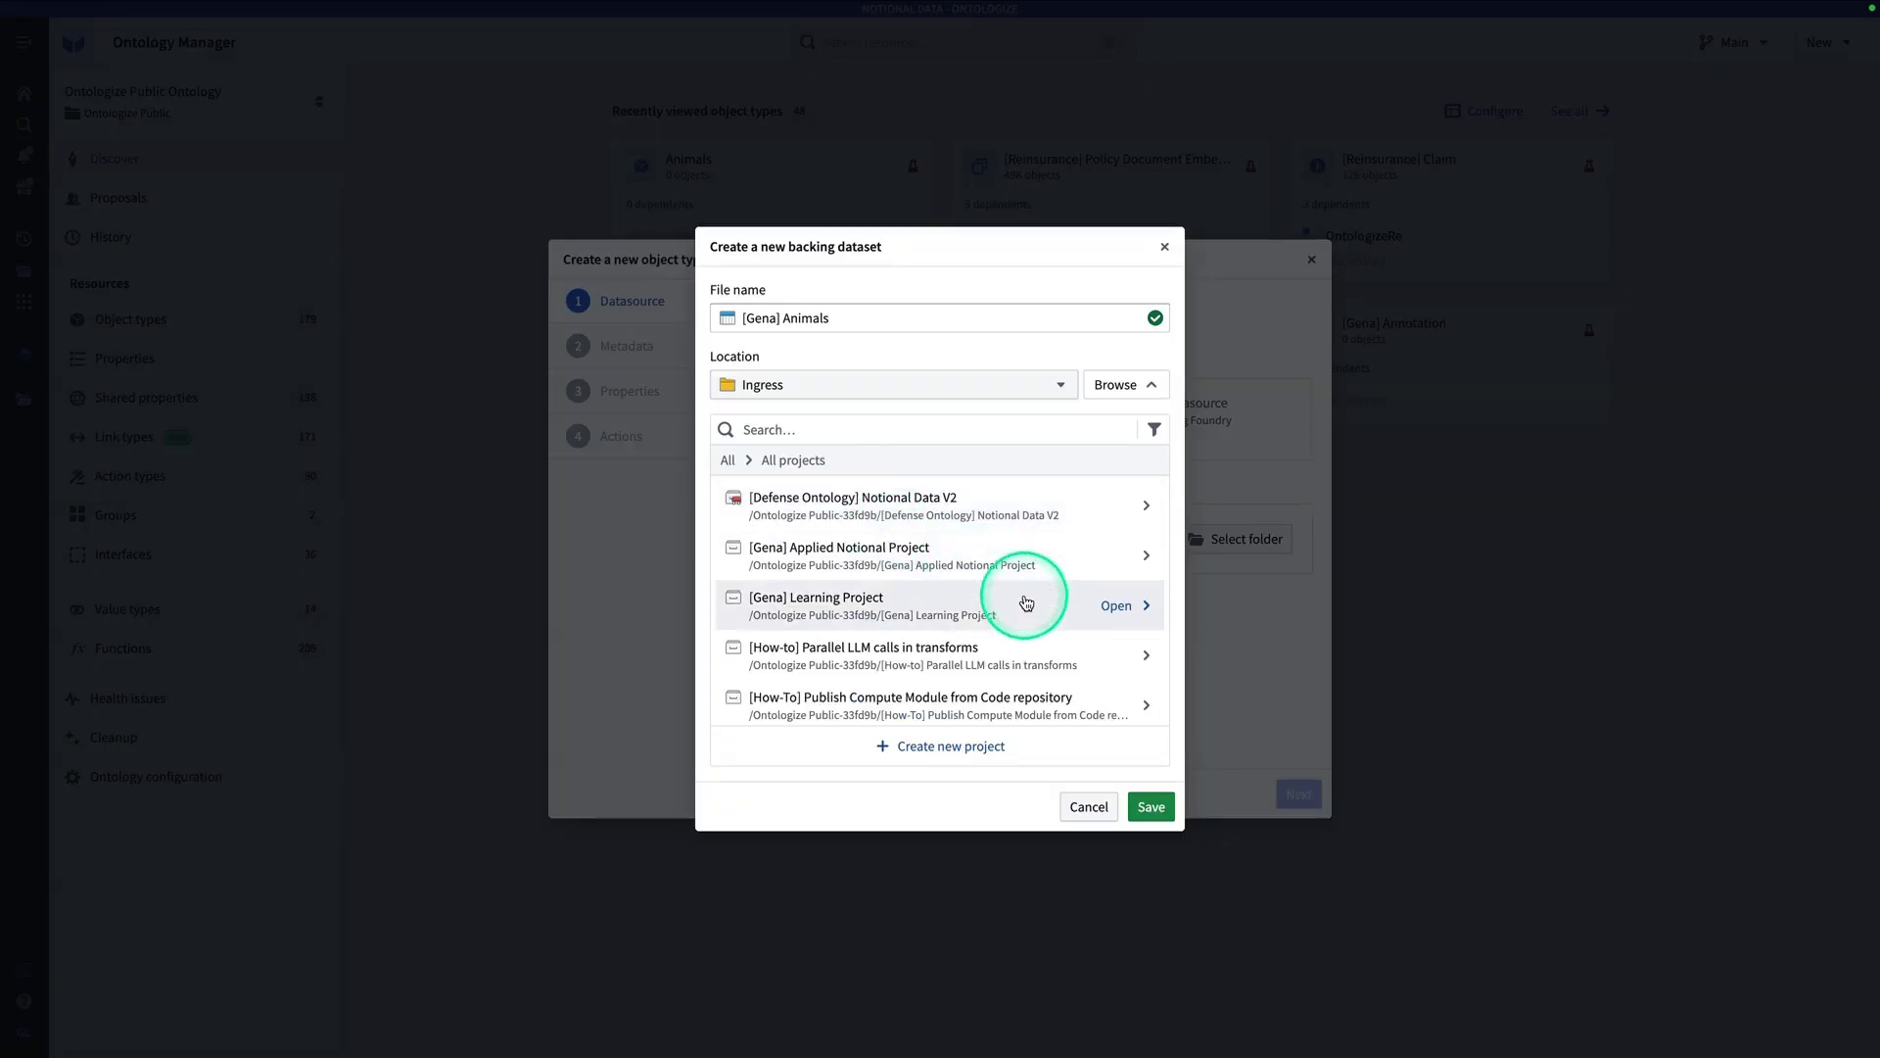
{"action": "left_click", "coordinate": [1133, 604]}
{"action": "left_click", "coordinate": [1154, 813]}
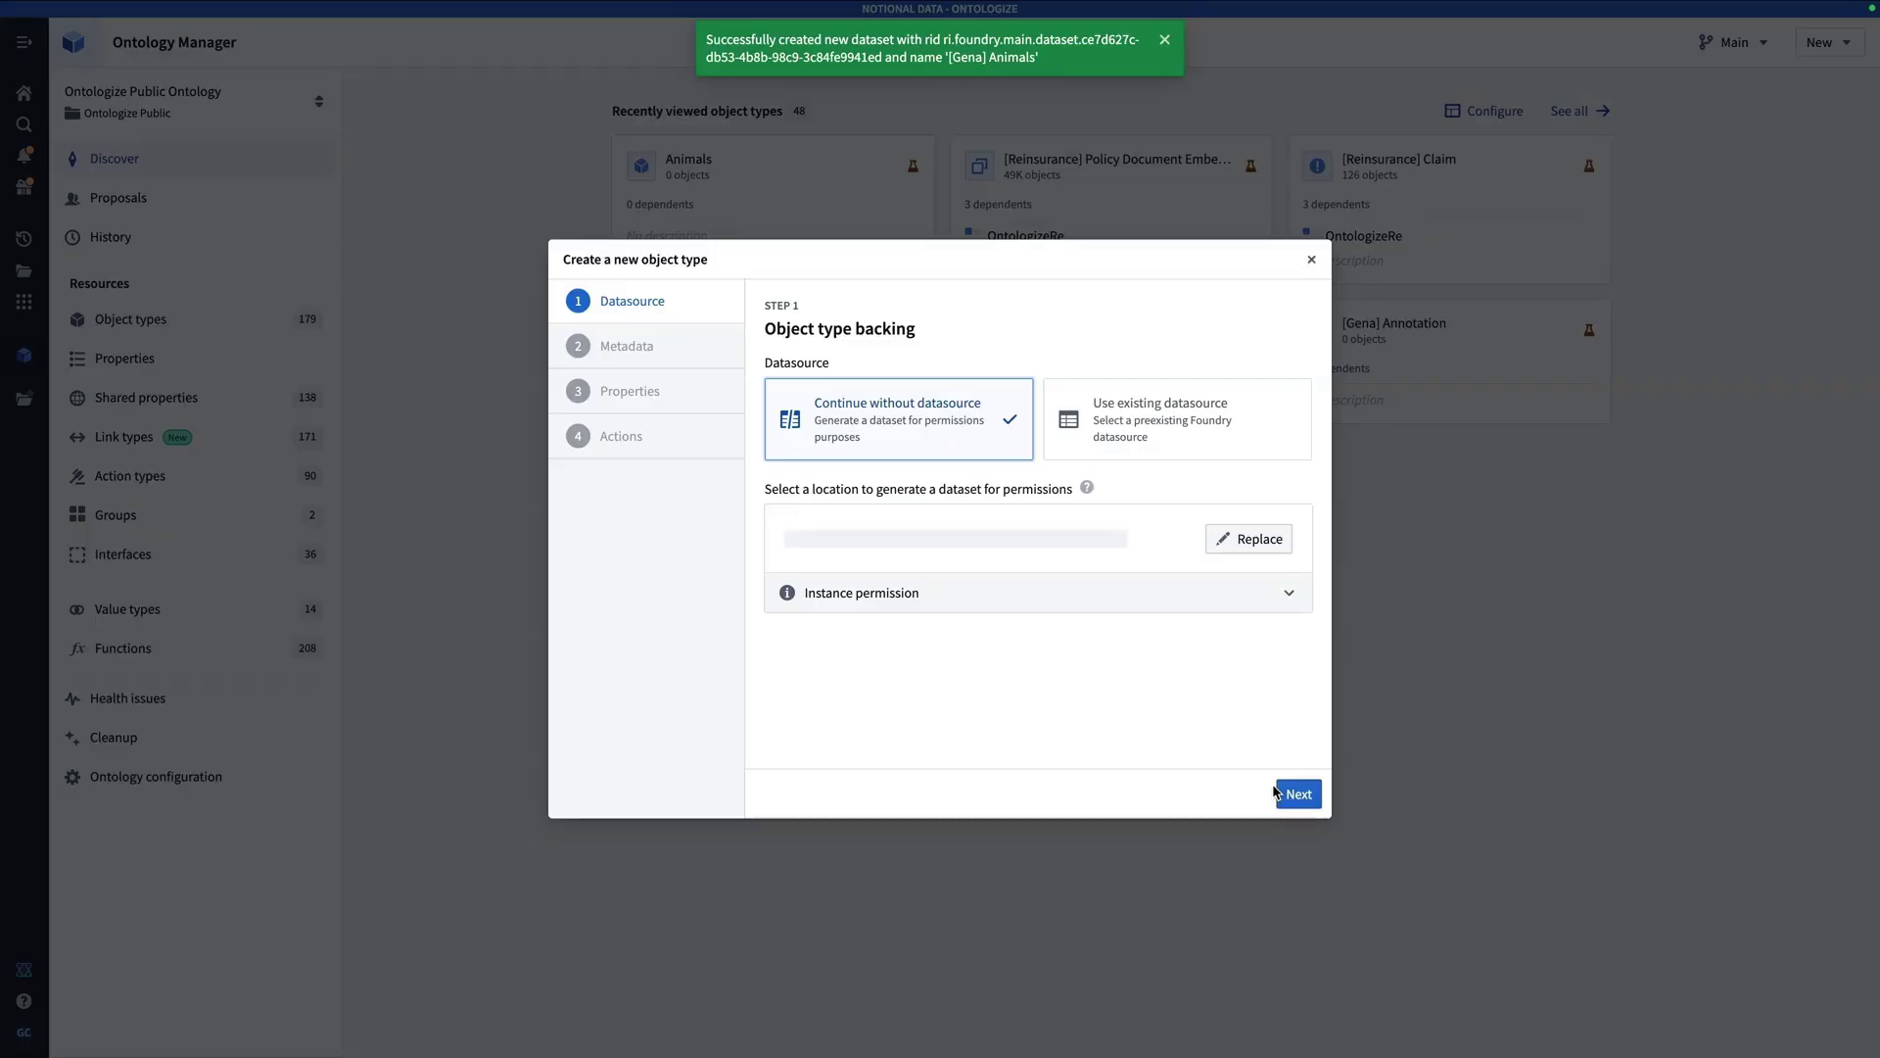
Give the object type a purple smiley icon and the name '[Gena] Animal'.
{"action": "left_click", "coordinate": [1298, 794]}
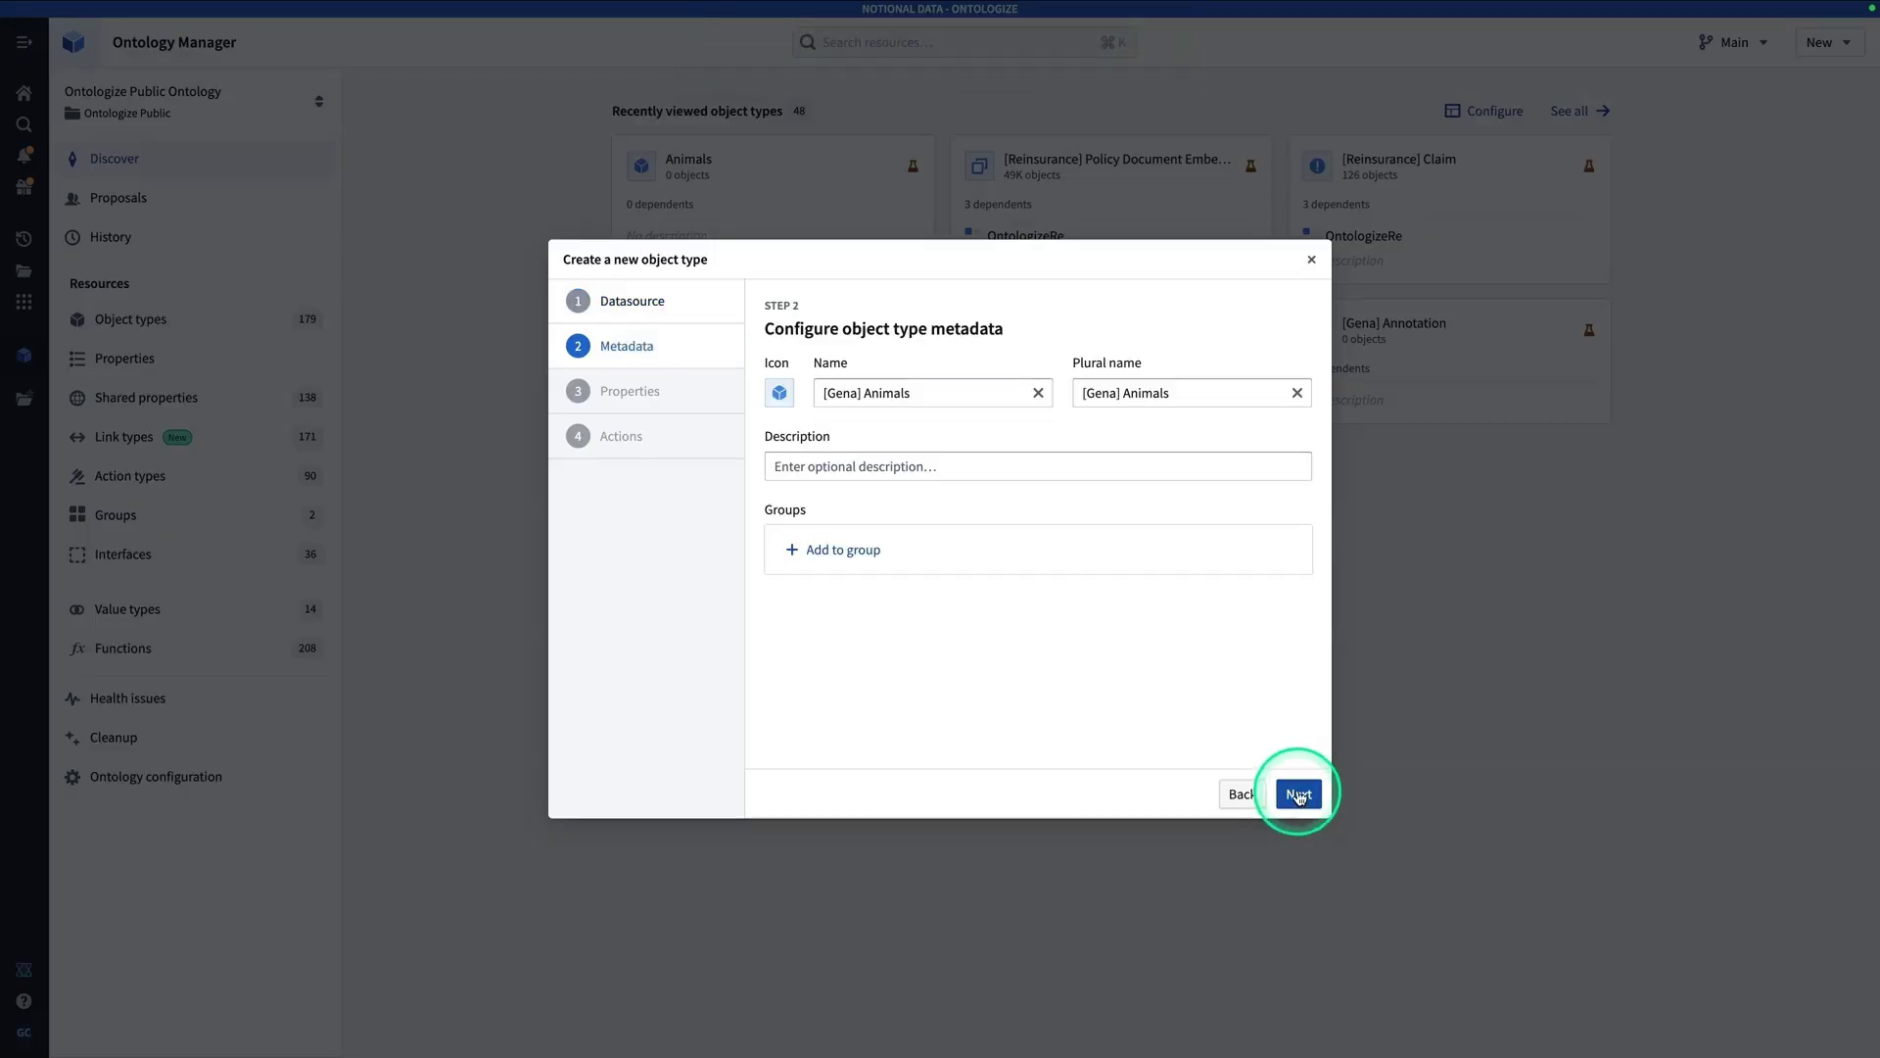
{"action": "left_click", "coordinate": [780, 394]}
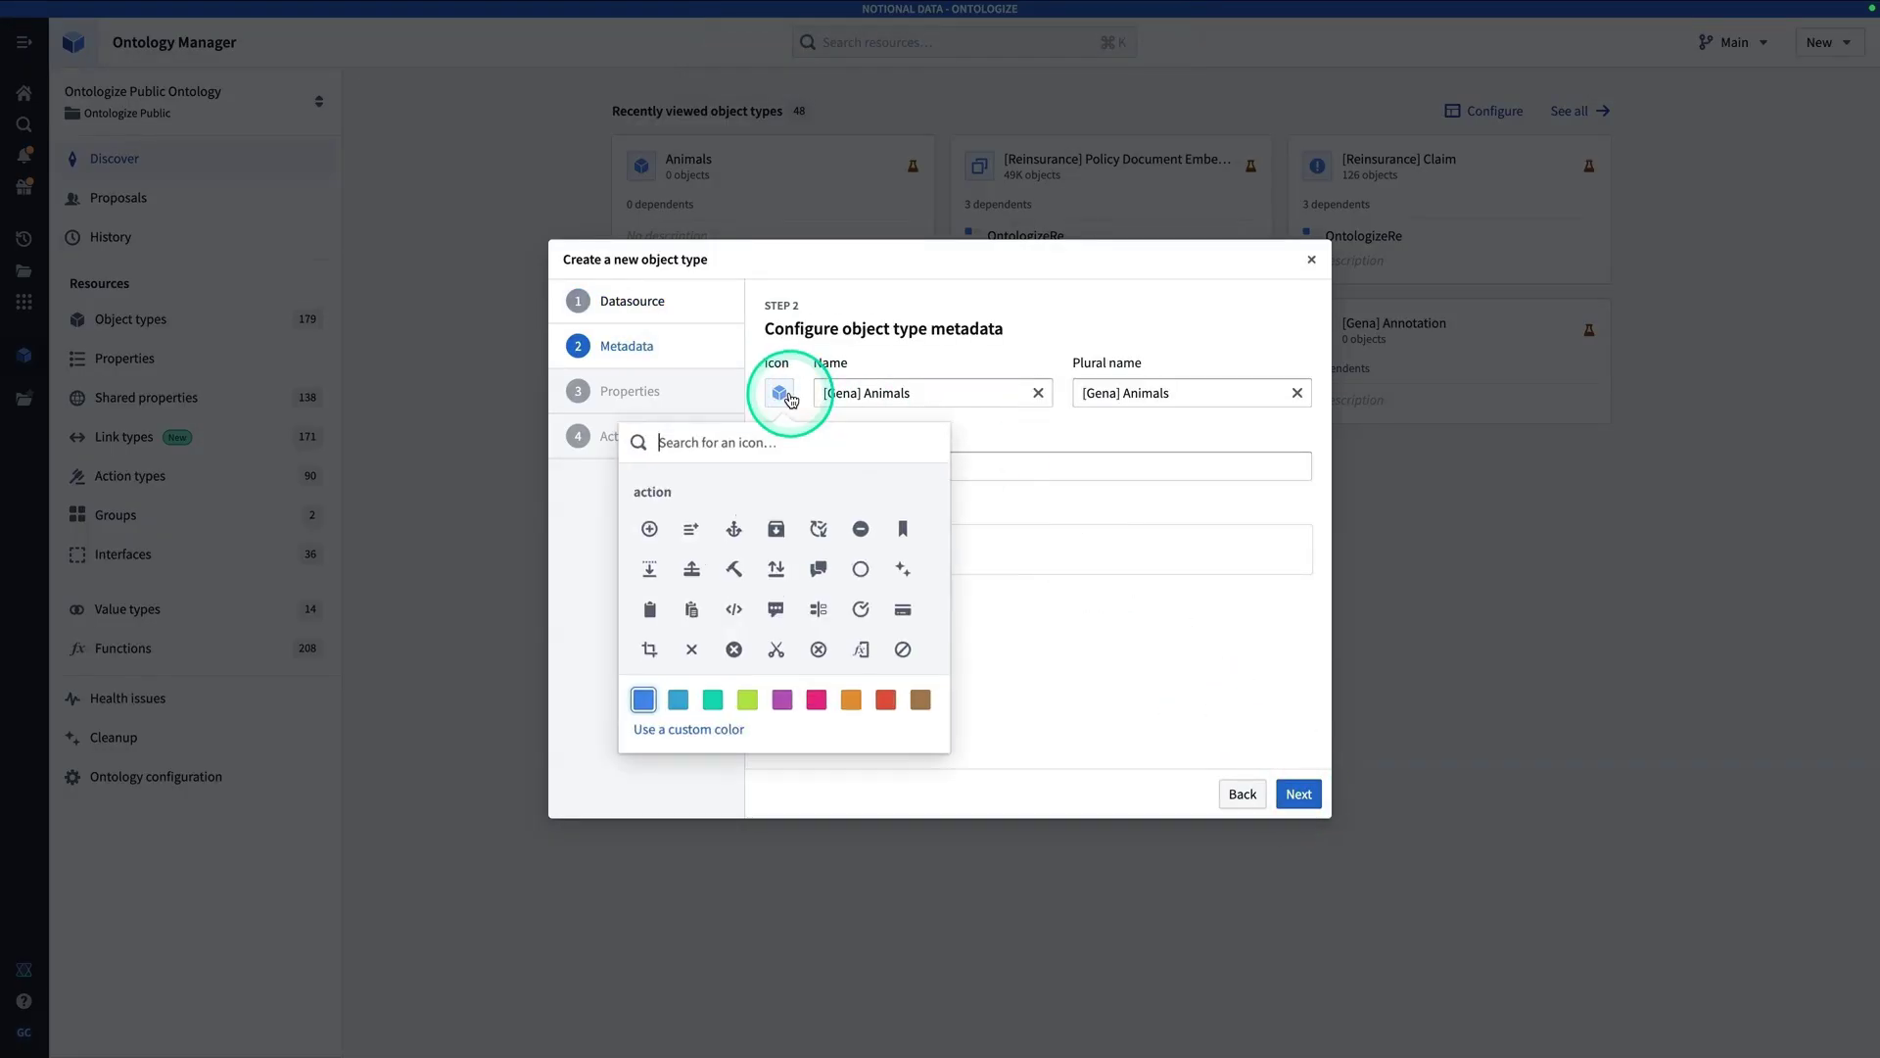
{"action": "type", "text": "smil"}
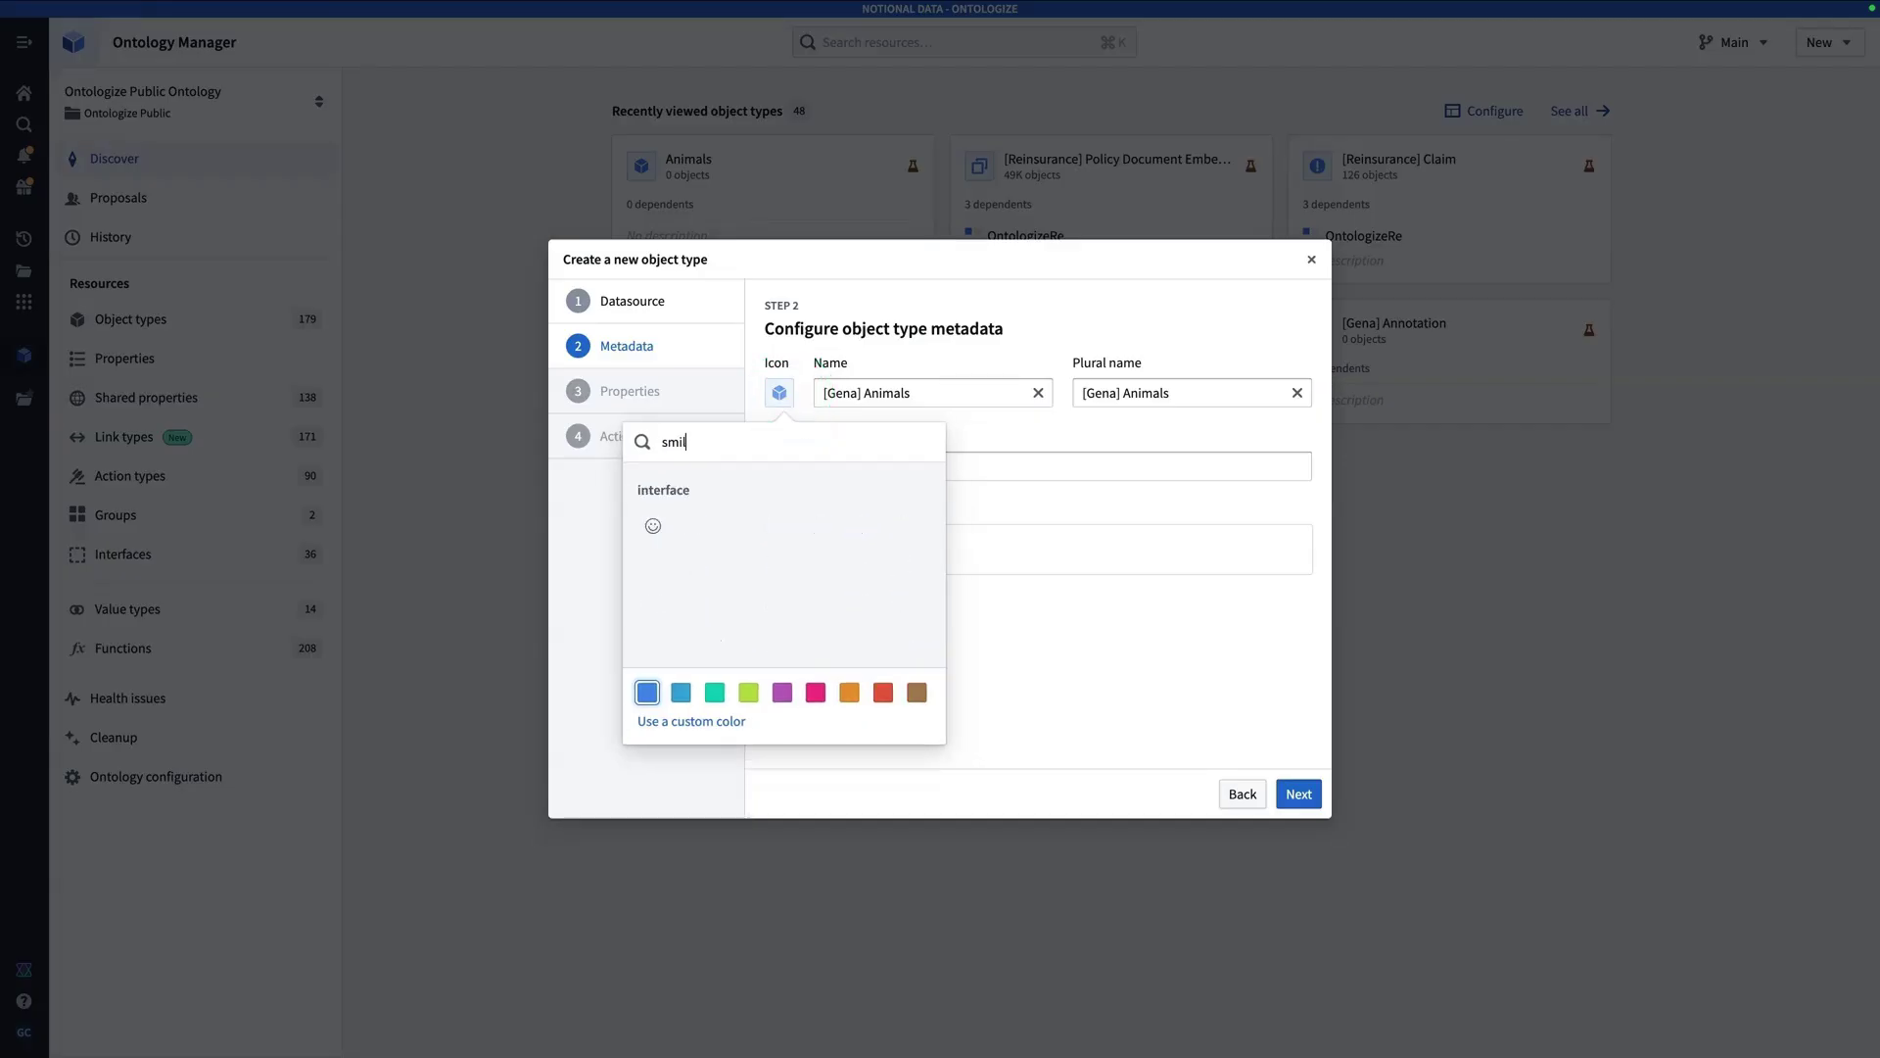
{"action": "left_click", "coordinate": [665, 529]}
{"action": "left_click", "coordinate": [782, 692]}
{"action": "left_click", "coordinate": [1117, 556]}
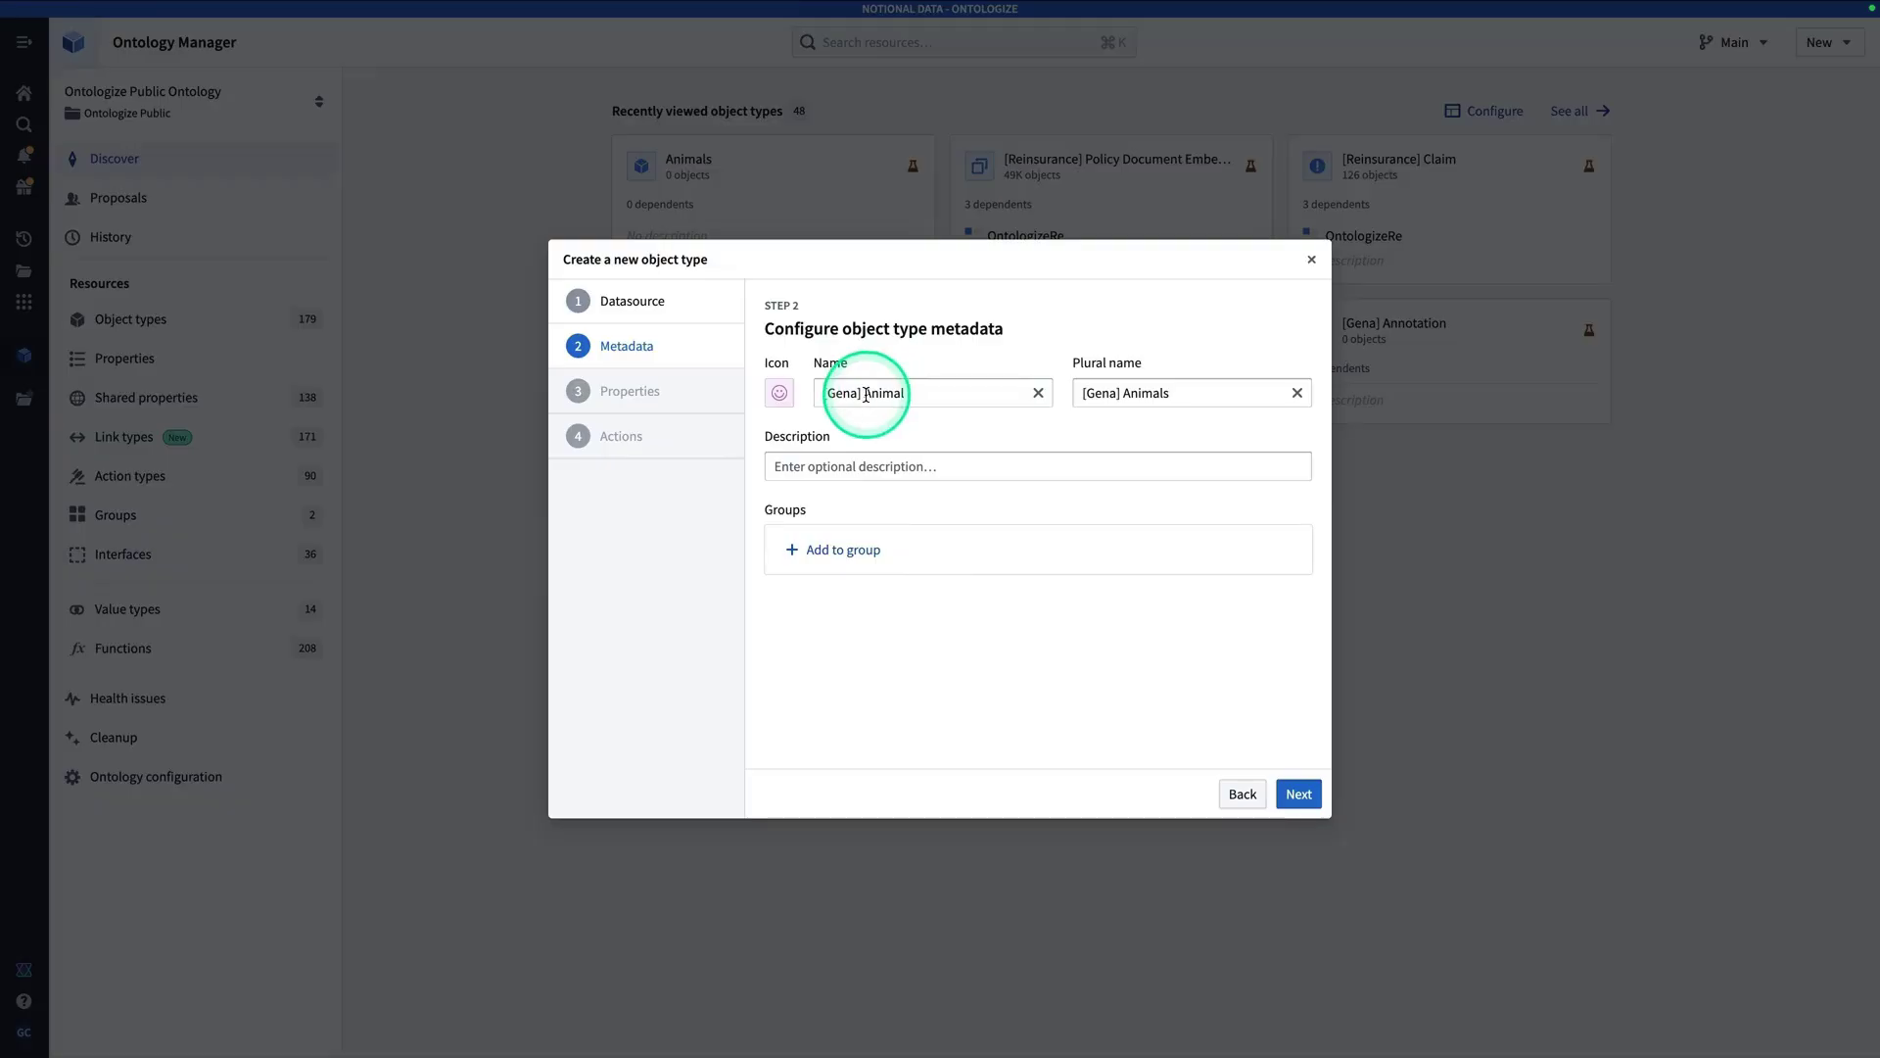
{"action": "left_click", "coordinate": [1028, 516]}
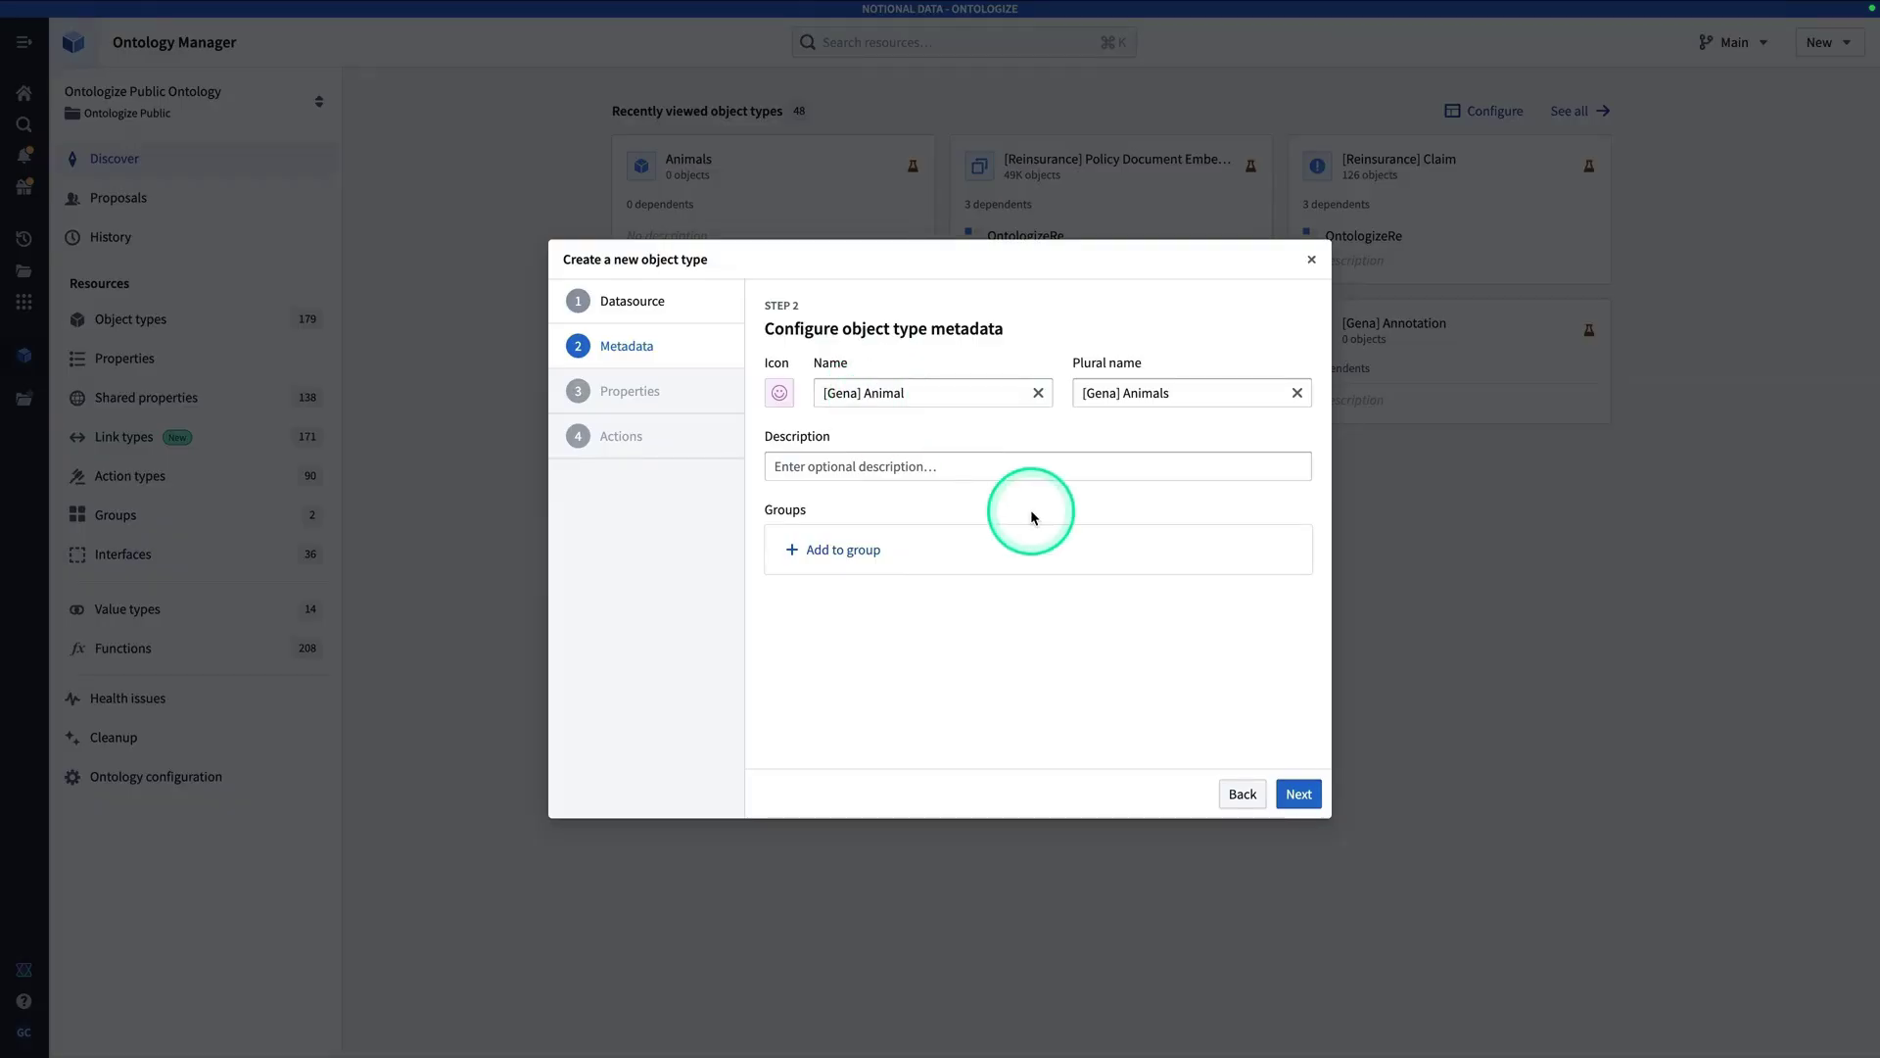
{"action": "left_click", "coordinate": [1299, 793]}
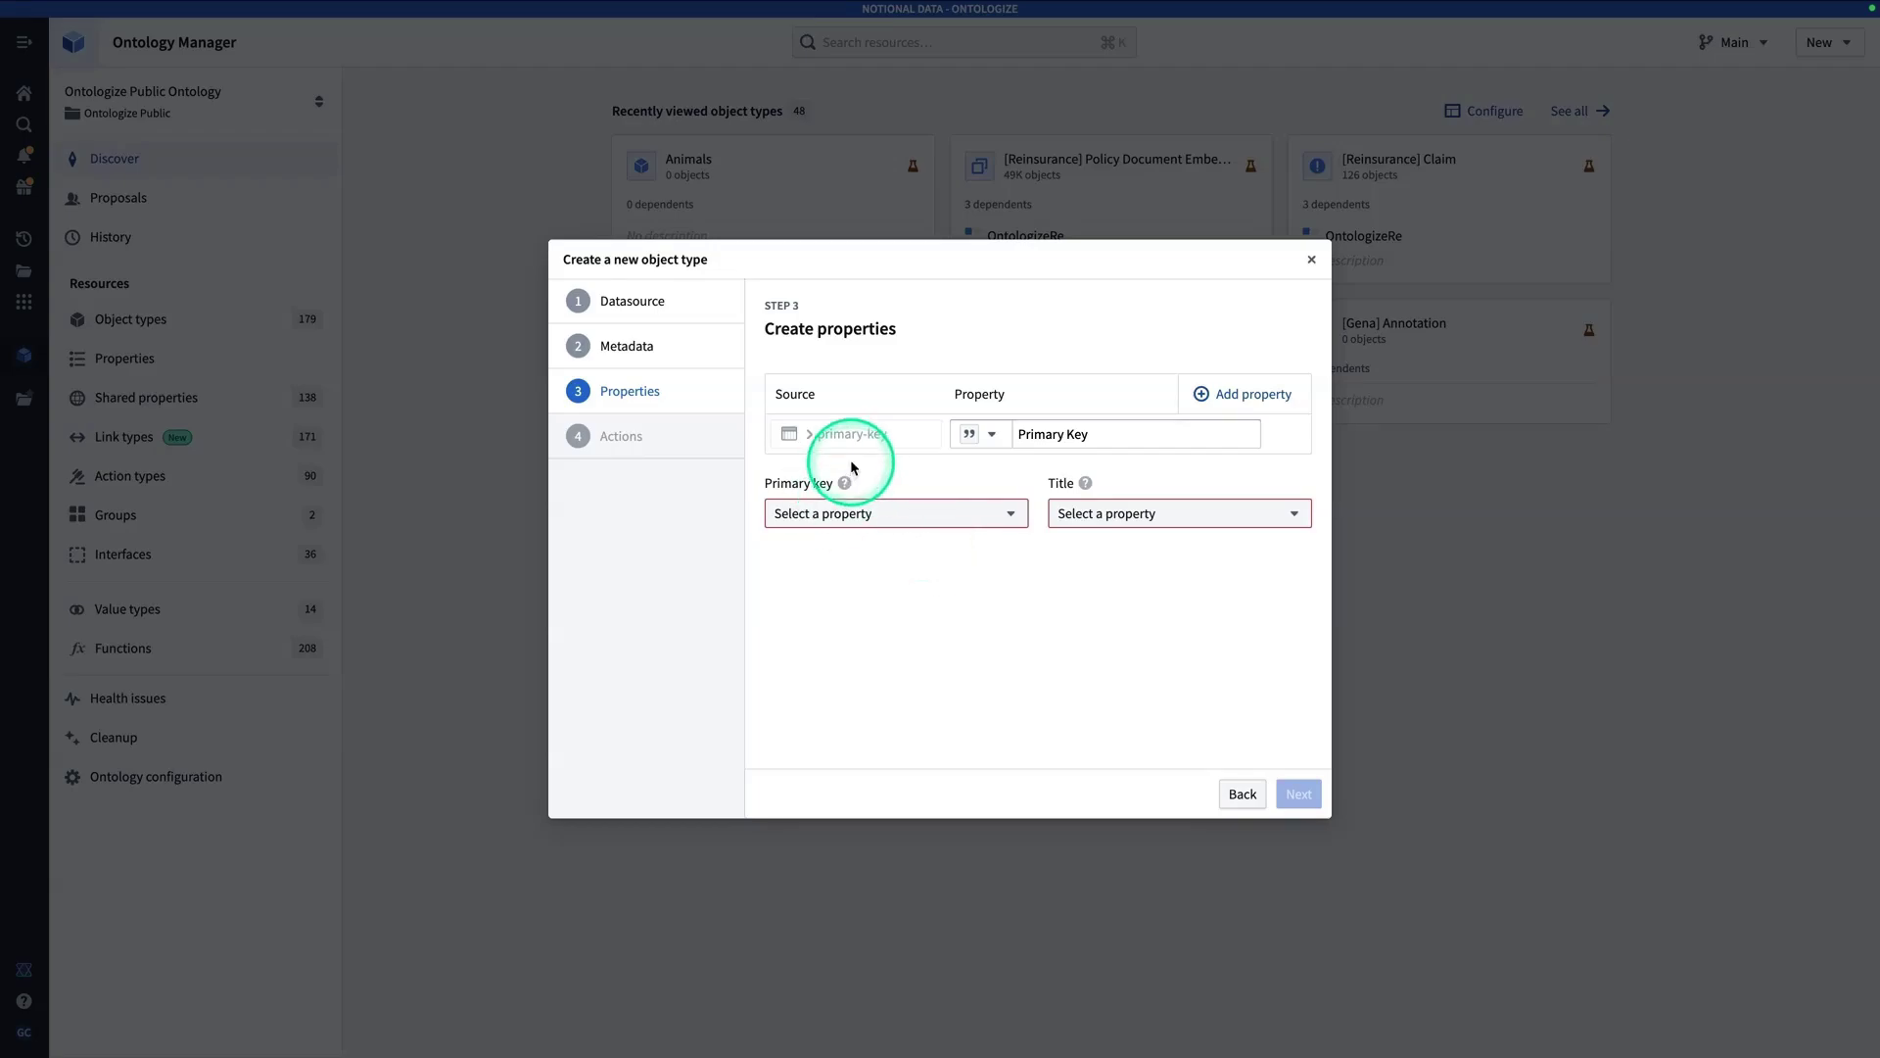
Key on Primary Key, add a 'Type' title property, and create with all three actions.
{"action": "left_click", "coordinate": [877, 514]}
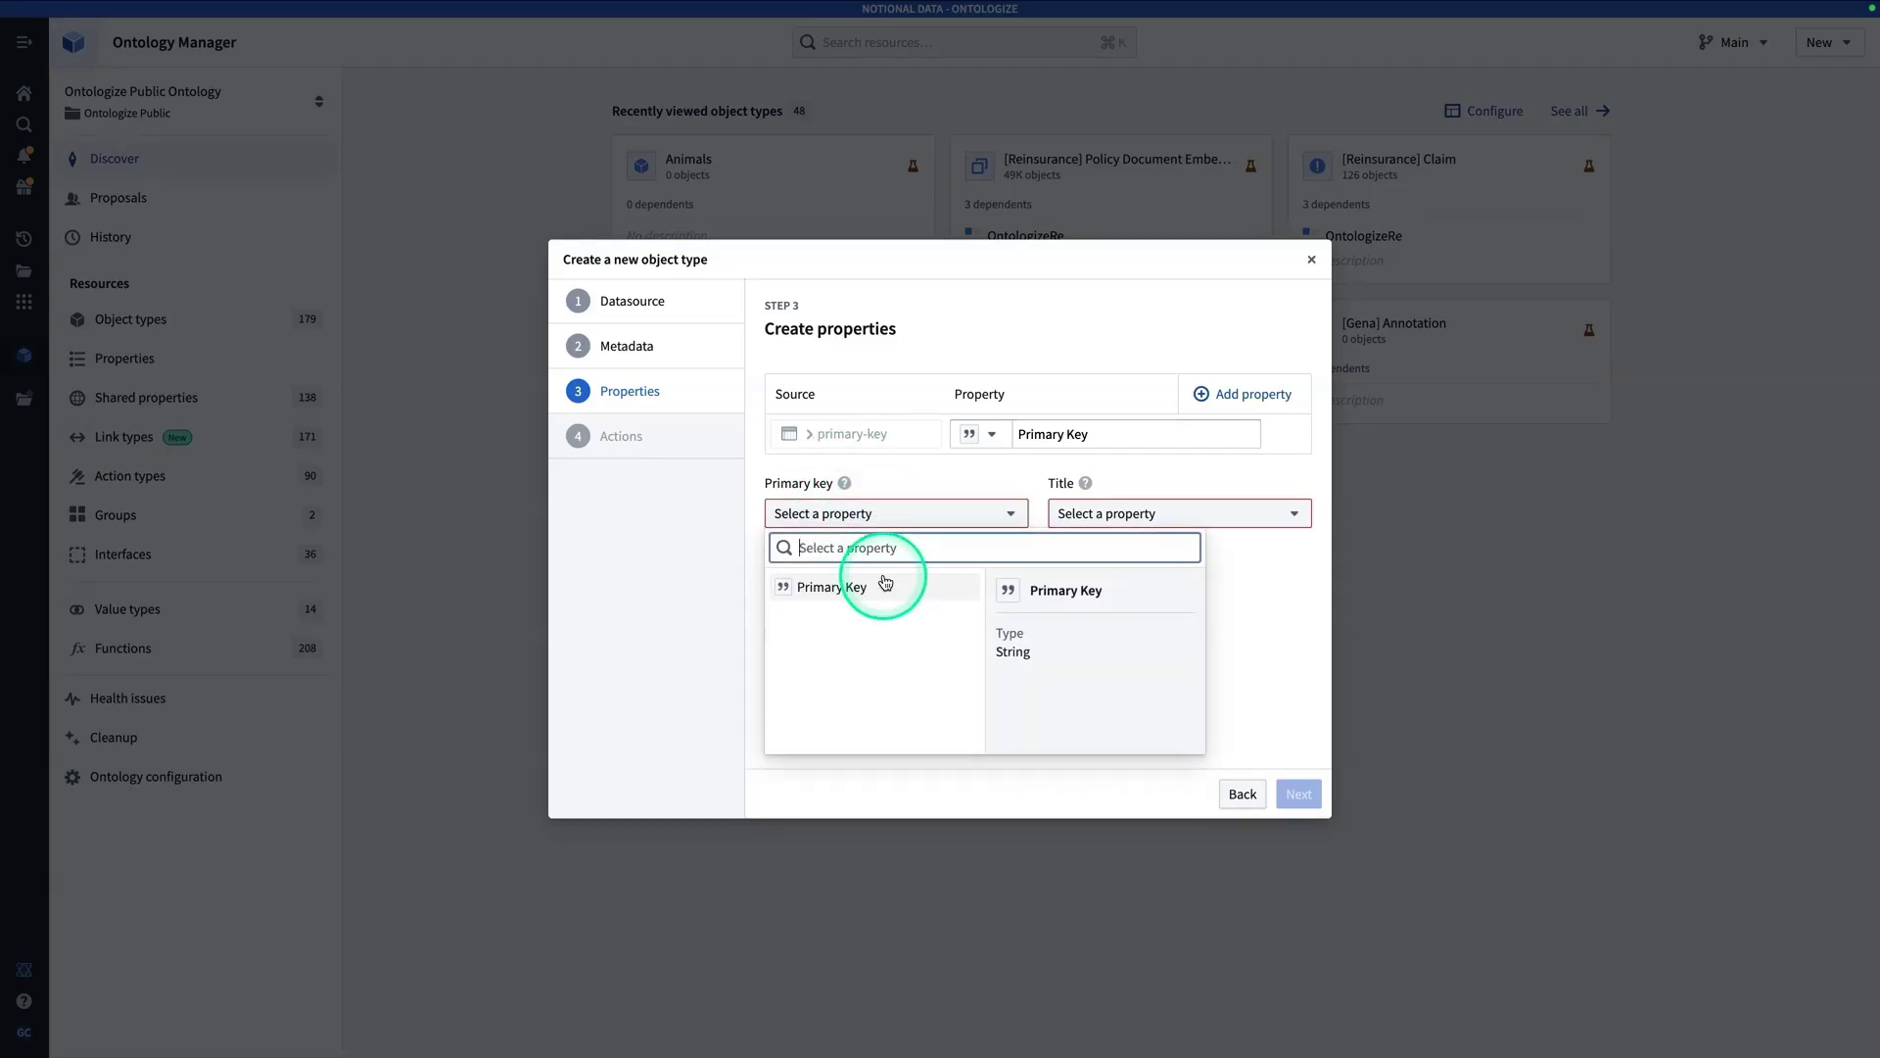
{"action": "left_click", "coordinate": [886, 584]}
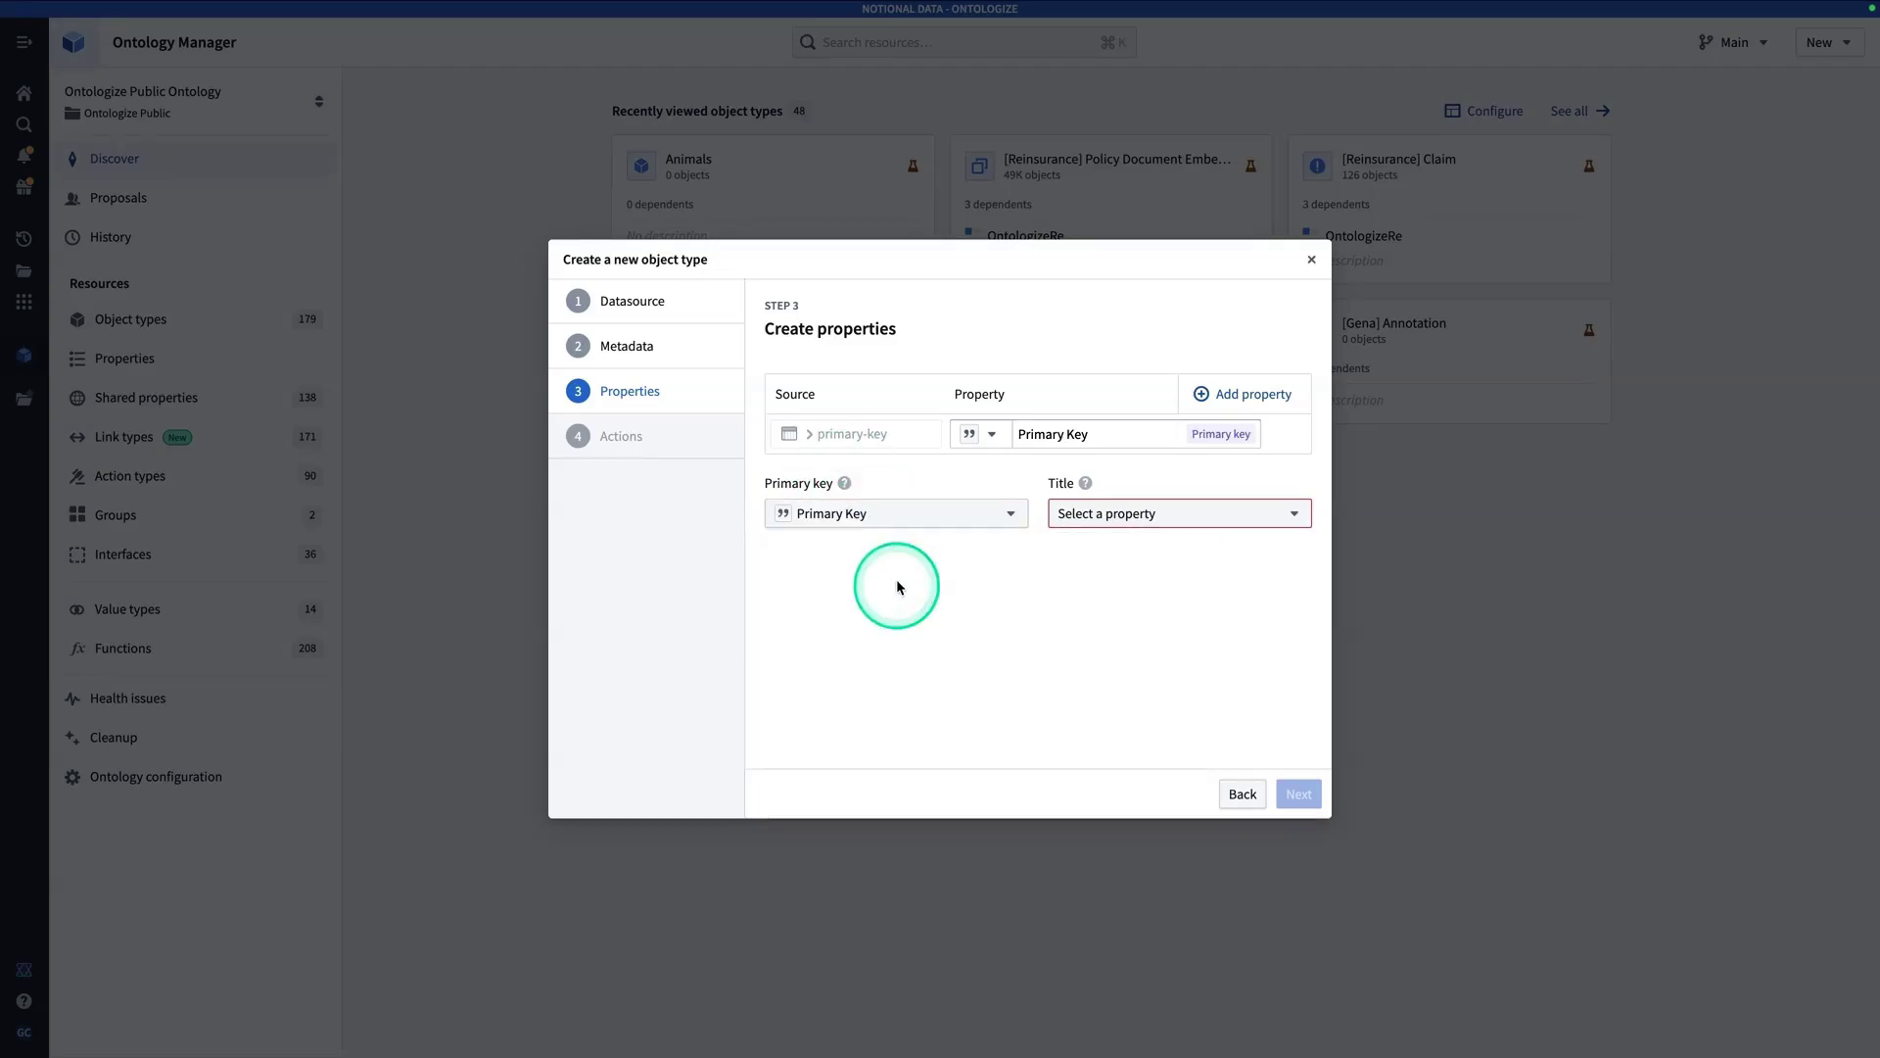
{"action": "left_click", "coordinate": [1179, 396]}
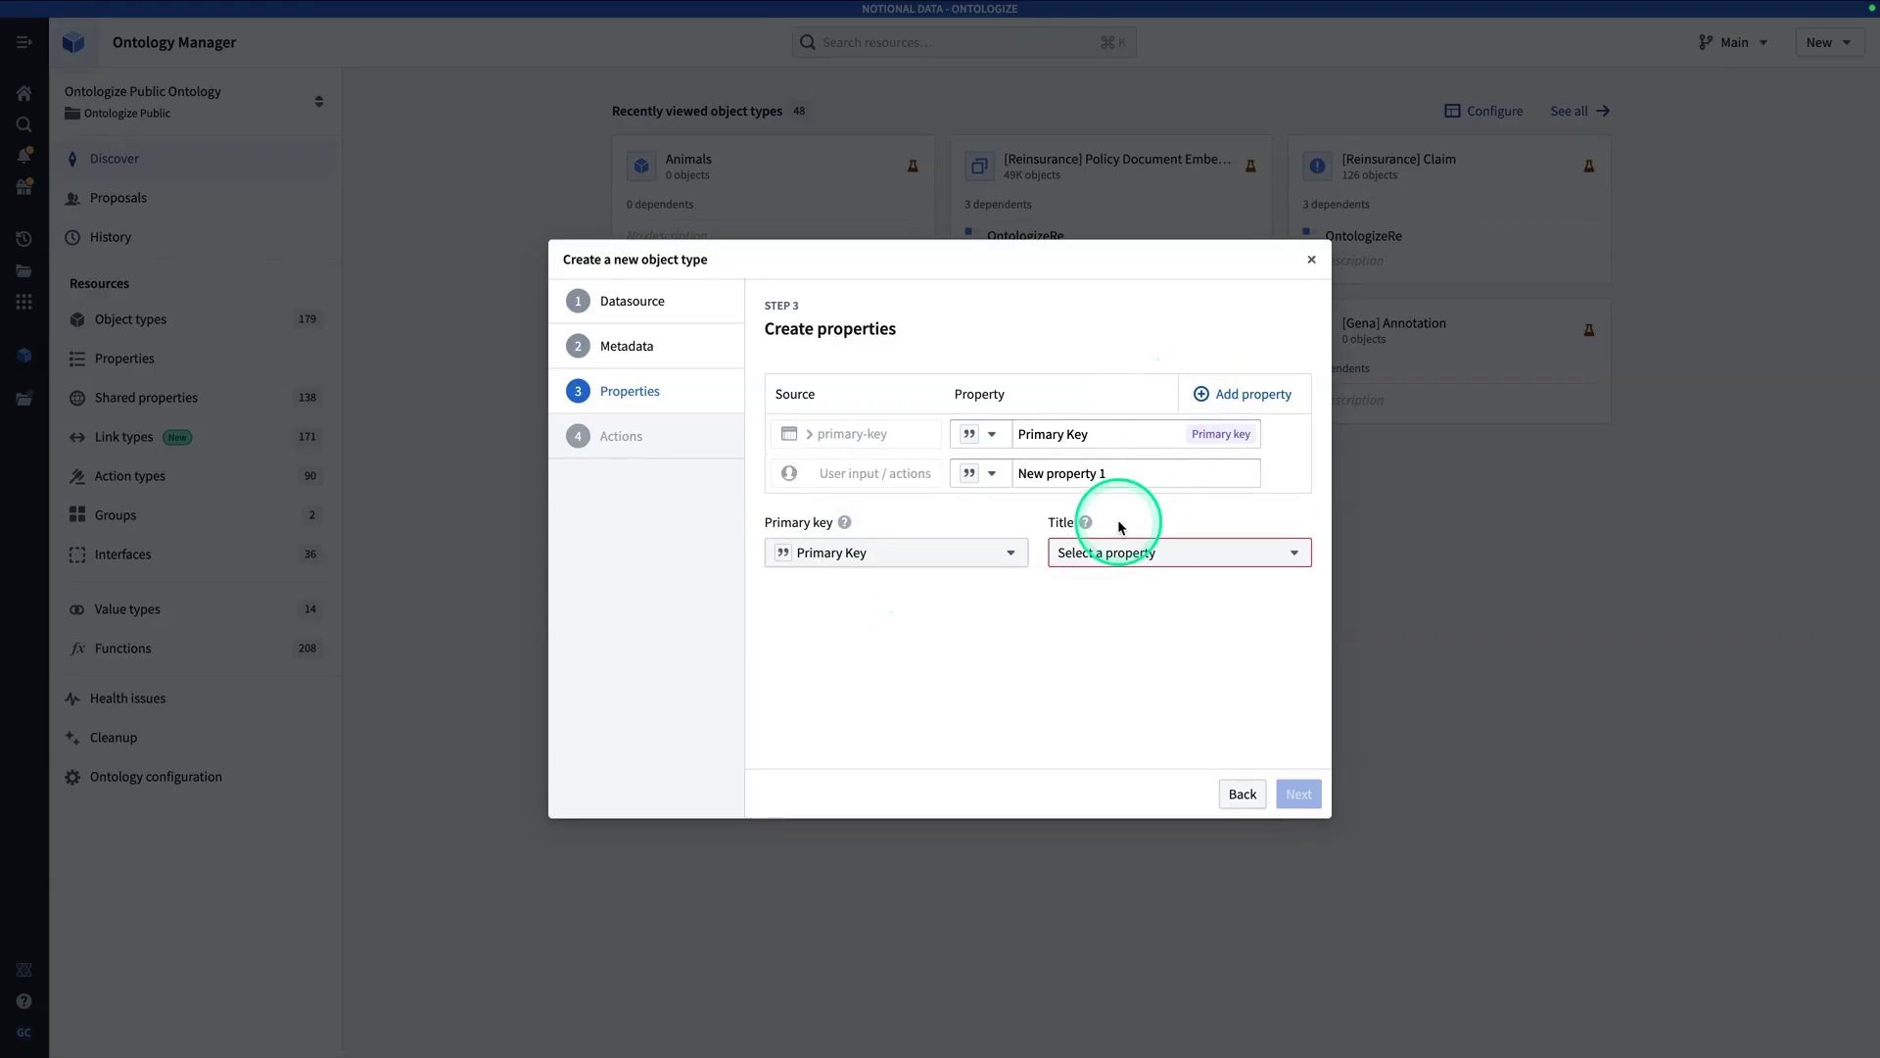
{"action": "triple_click", "coordinate": [1115, 477]}
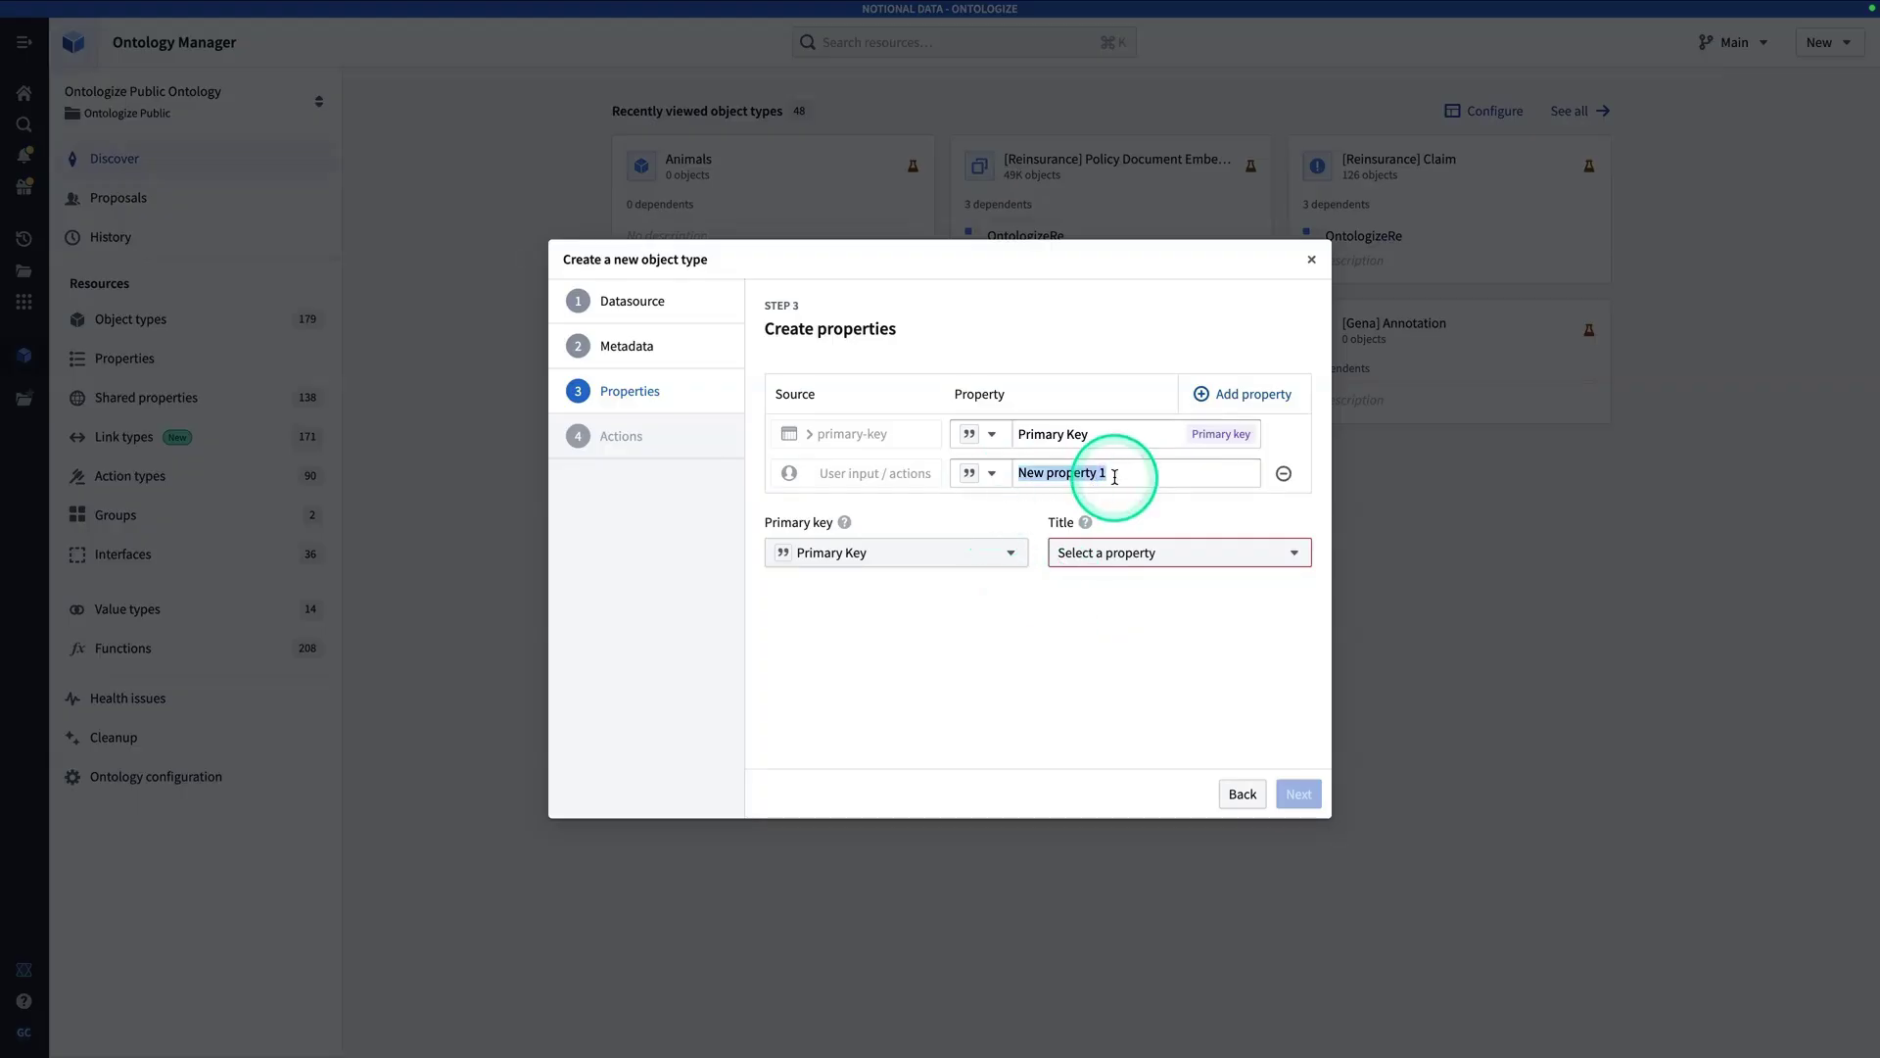
{"action": "type", "text": "Type"}
{"action": "left_click", "coordinate": [1126, 557]}
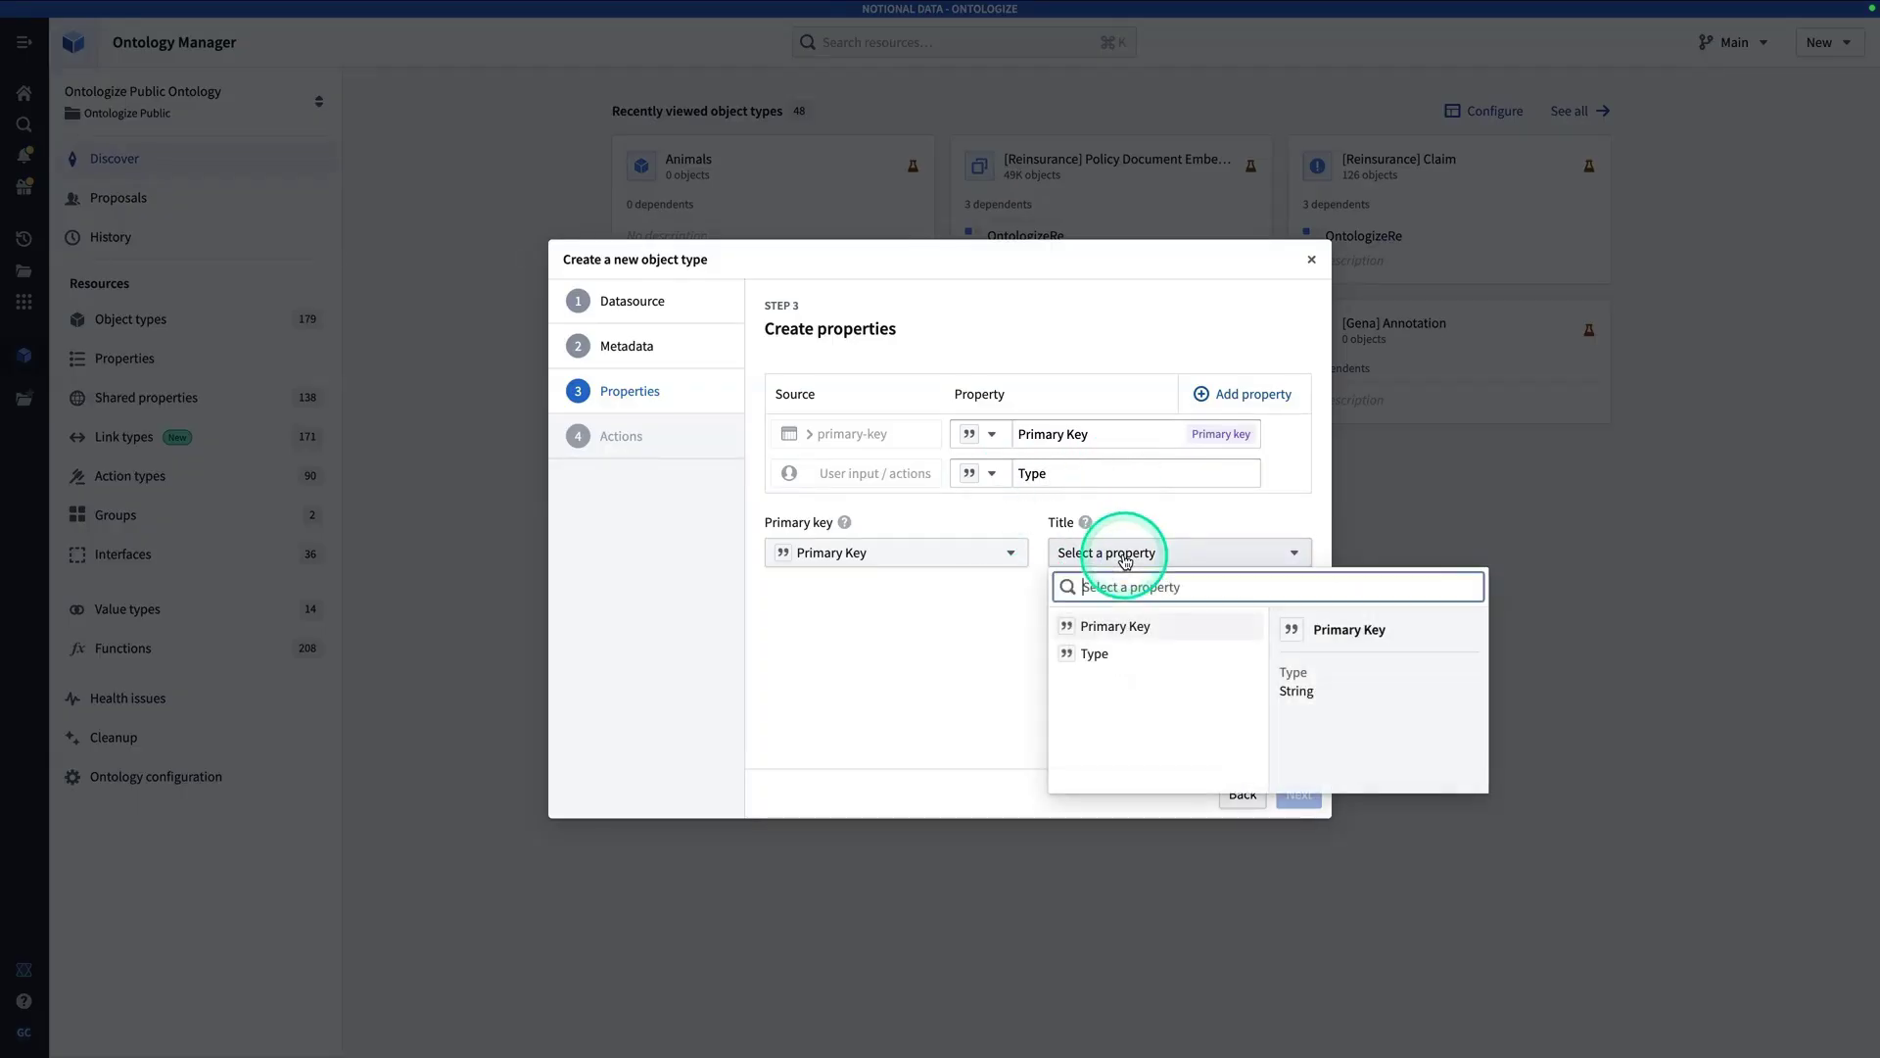
{"action": "left_click", "coordinate": [1119, 664]}
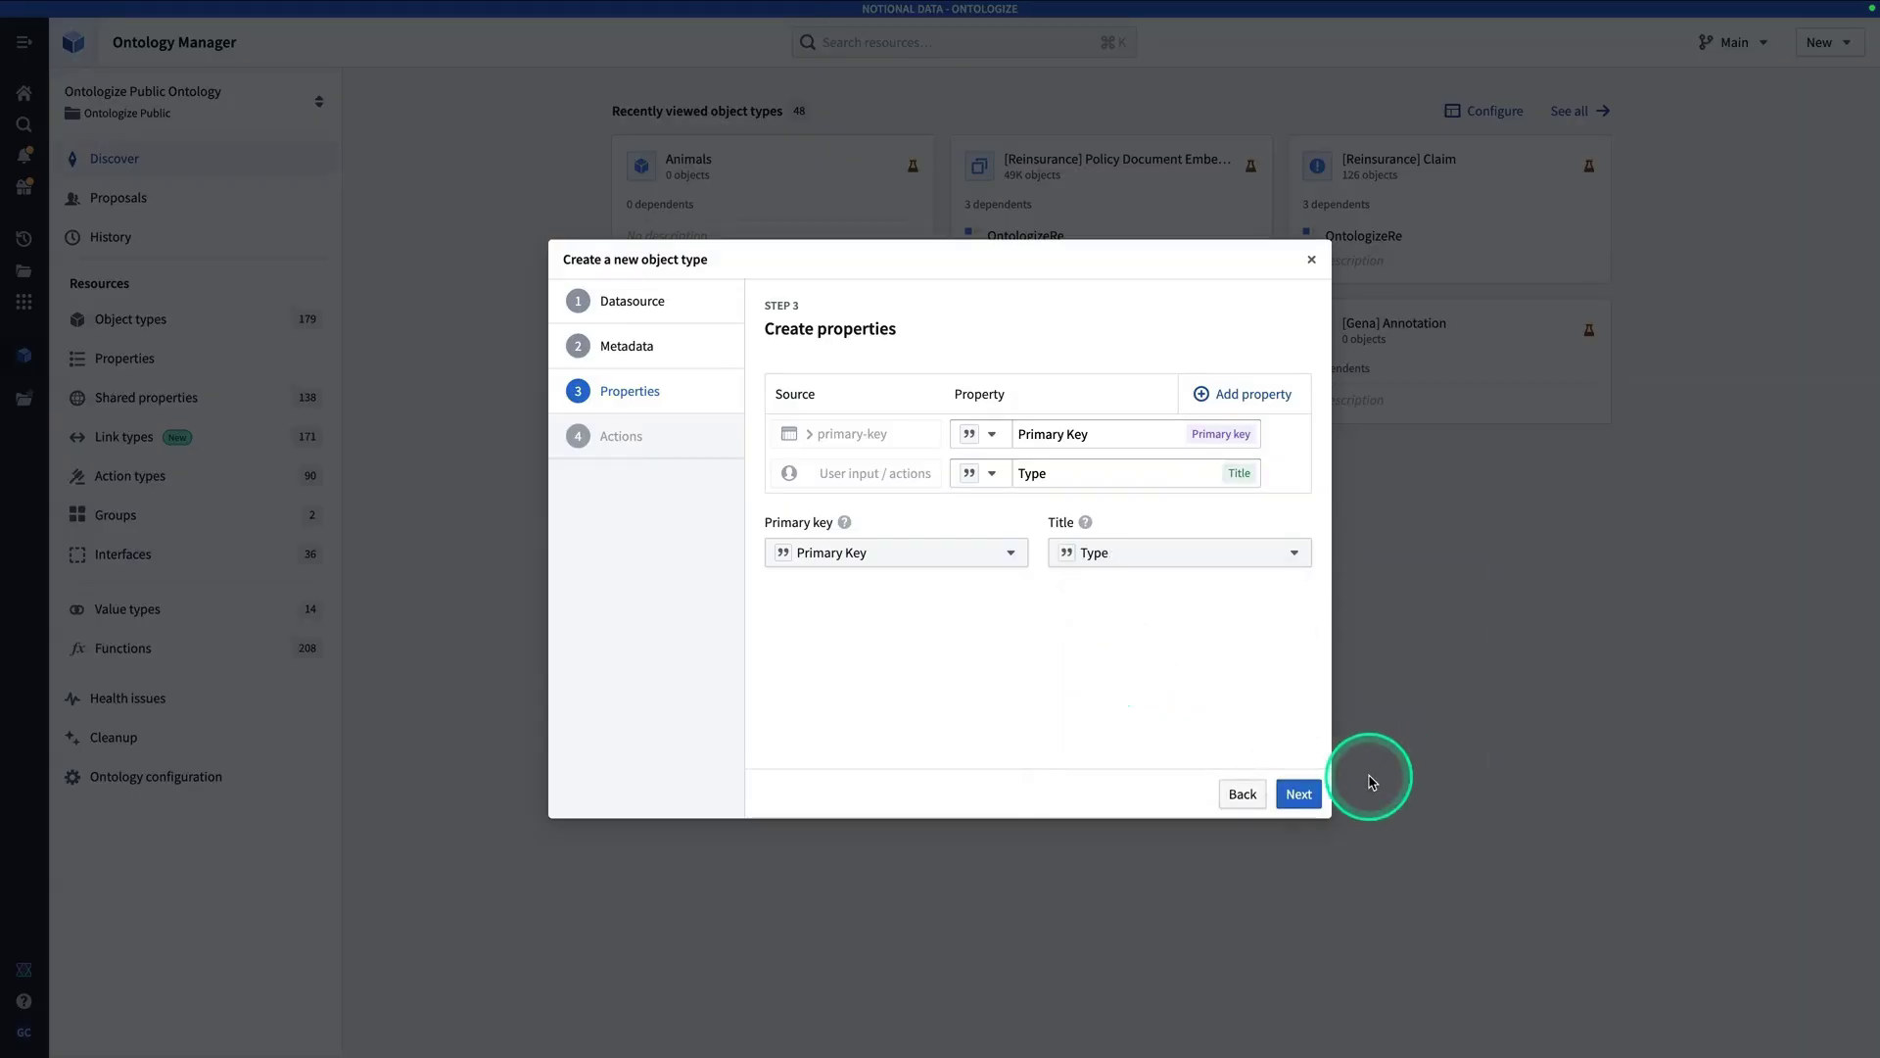
{"action": "left_click", "coordinate": [1313, 796]}
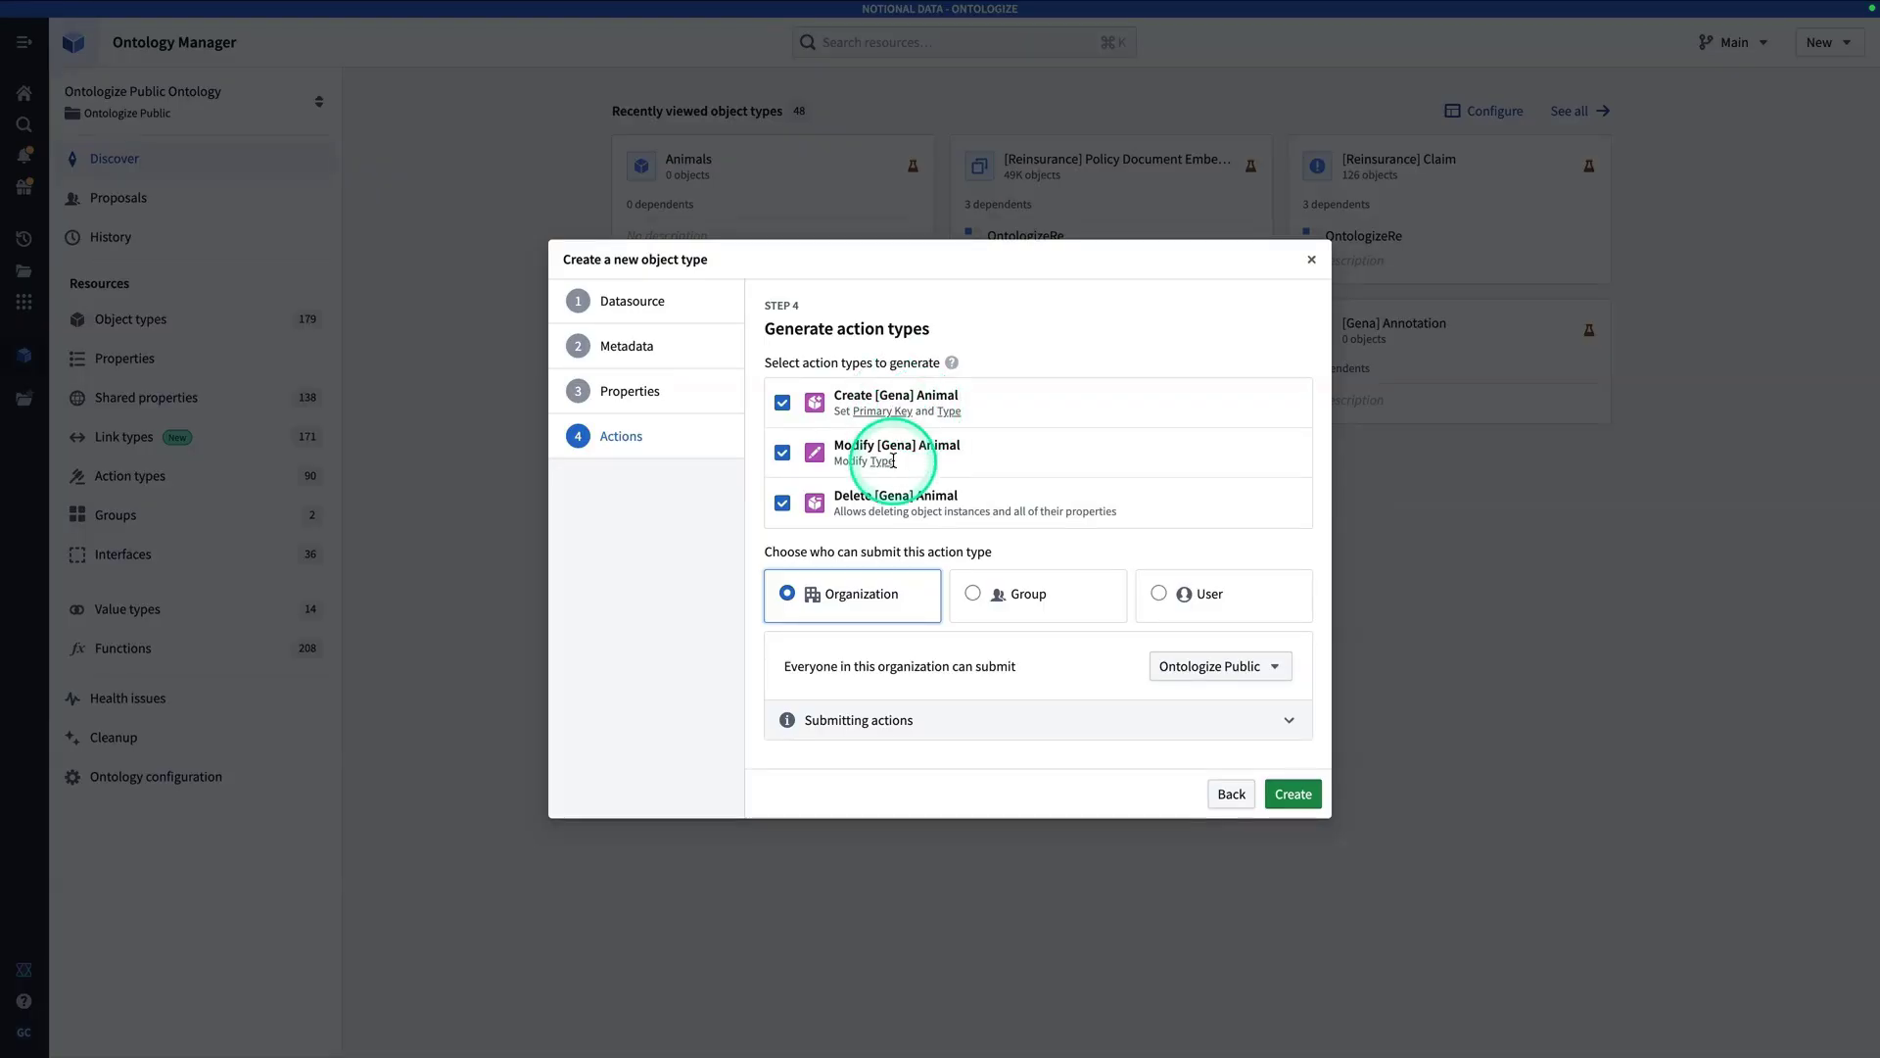
{"action": "left_click", "coordinate": [1301, 804]}
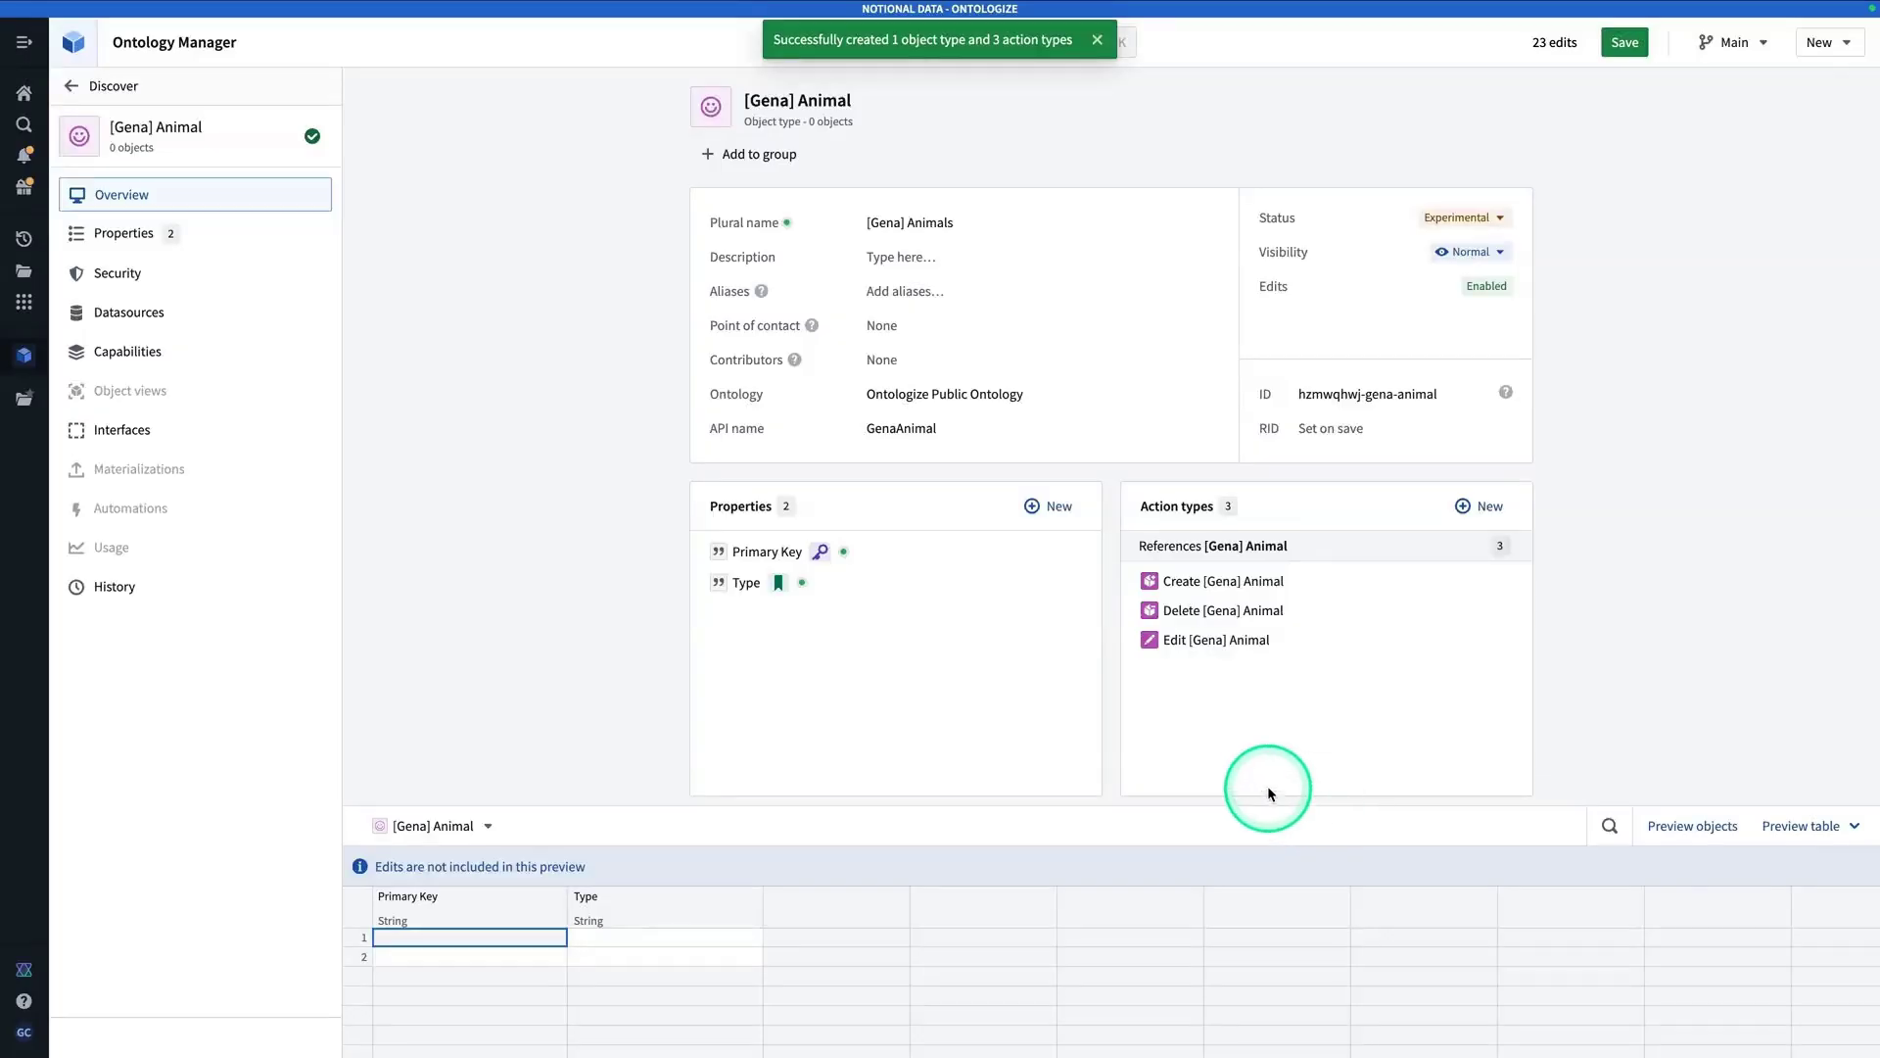
Review the 23 pending changes and confirm saving them to the ontology.
{"action": "left_click", "coordinate": [1621, 44]}
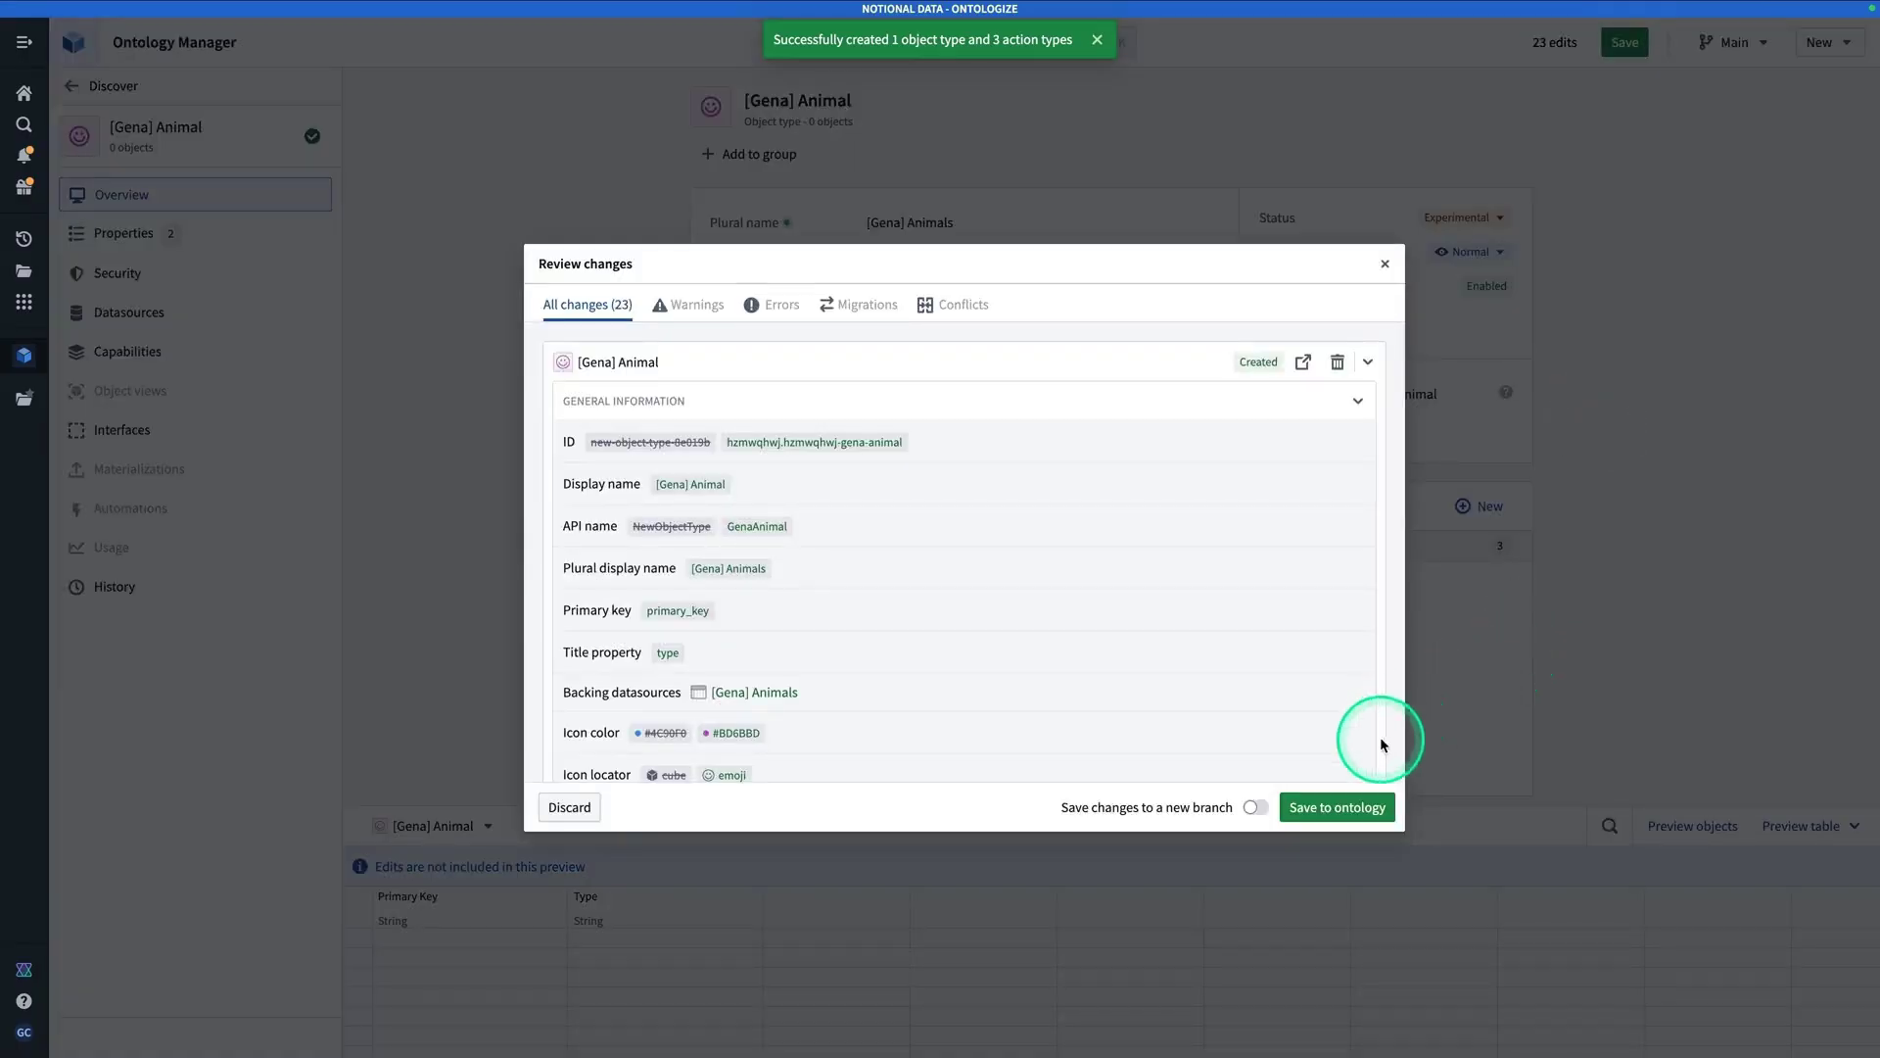
{"action": "left_click", "coordinate": [1370, 812]}
{"action": "left_click", "coordinate": [1126, 577]}
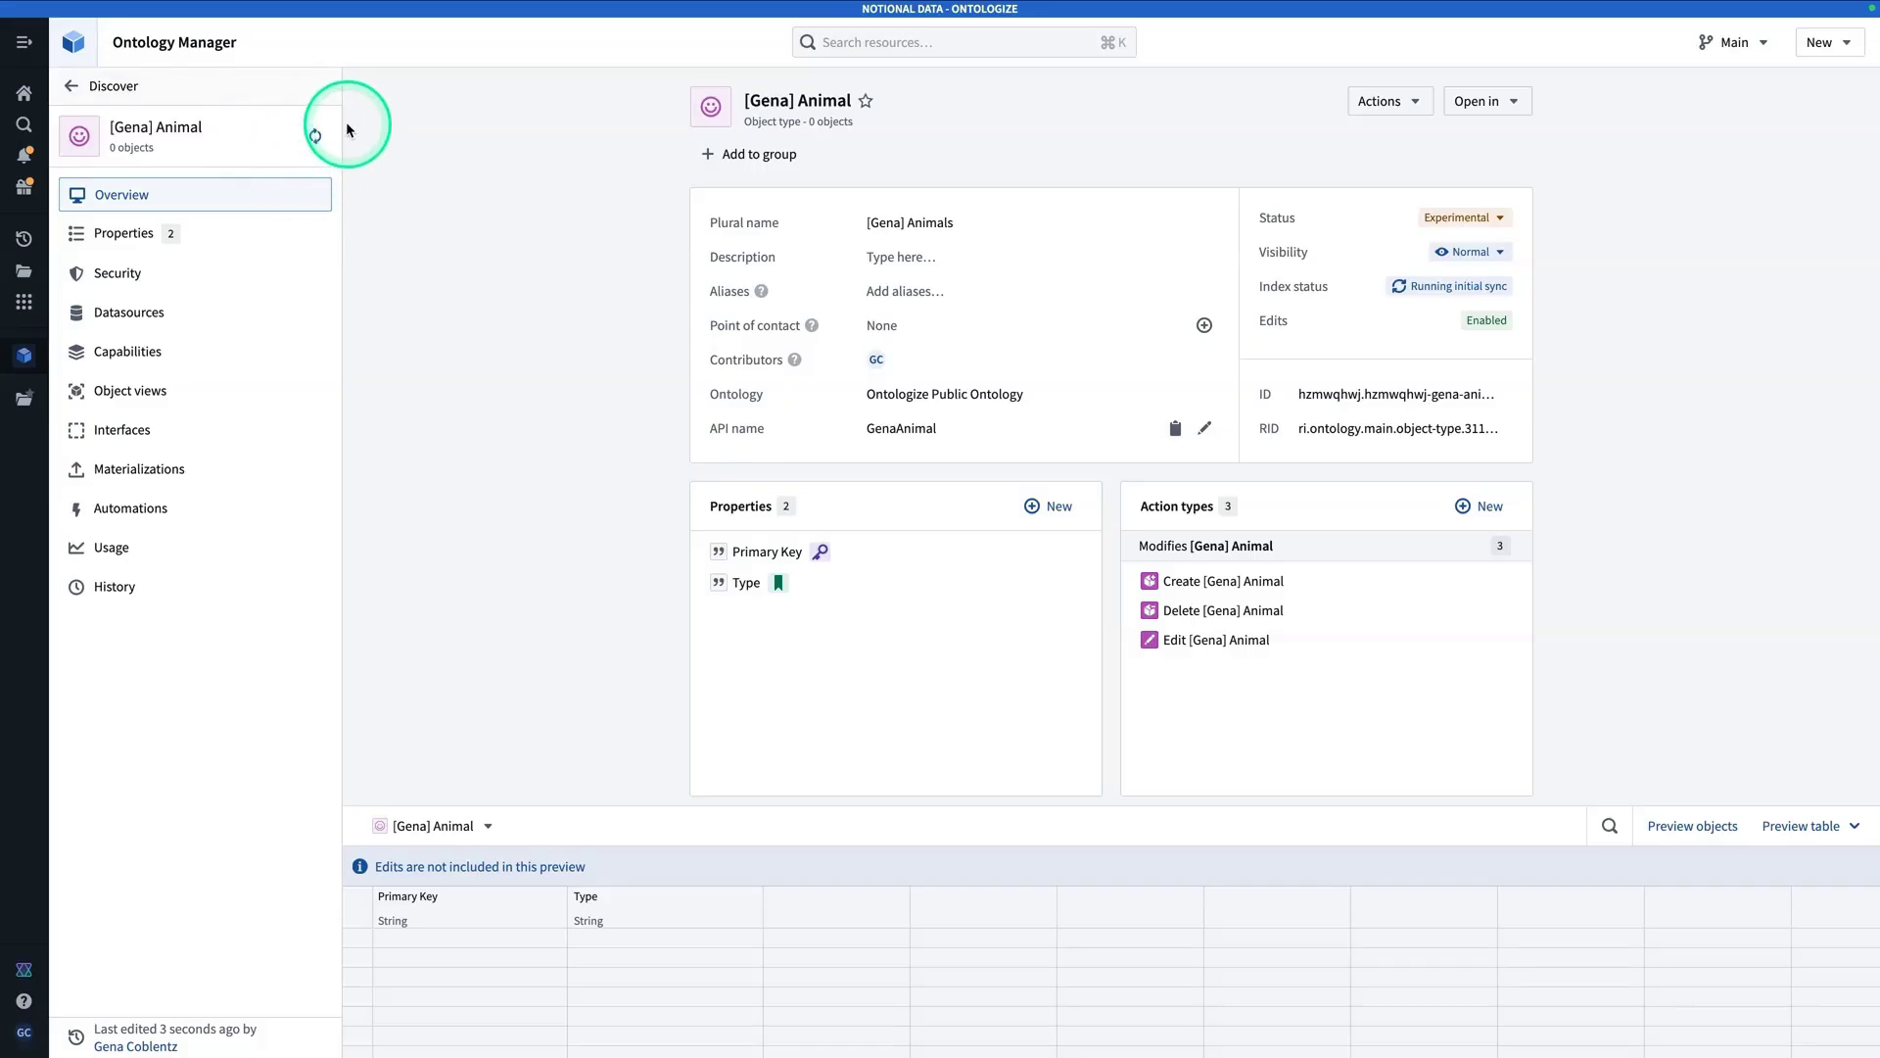
{"action": "left_click", "coordinate": [252, 327]}
{"action": "scroll", "coordinate": [577, 443], "scroll_direction": "down", "scroll_amount": 4}
{"action": "scroll", "coordinate": [578, 442], "scroll_direction": "down", "scroll_amount": 3}
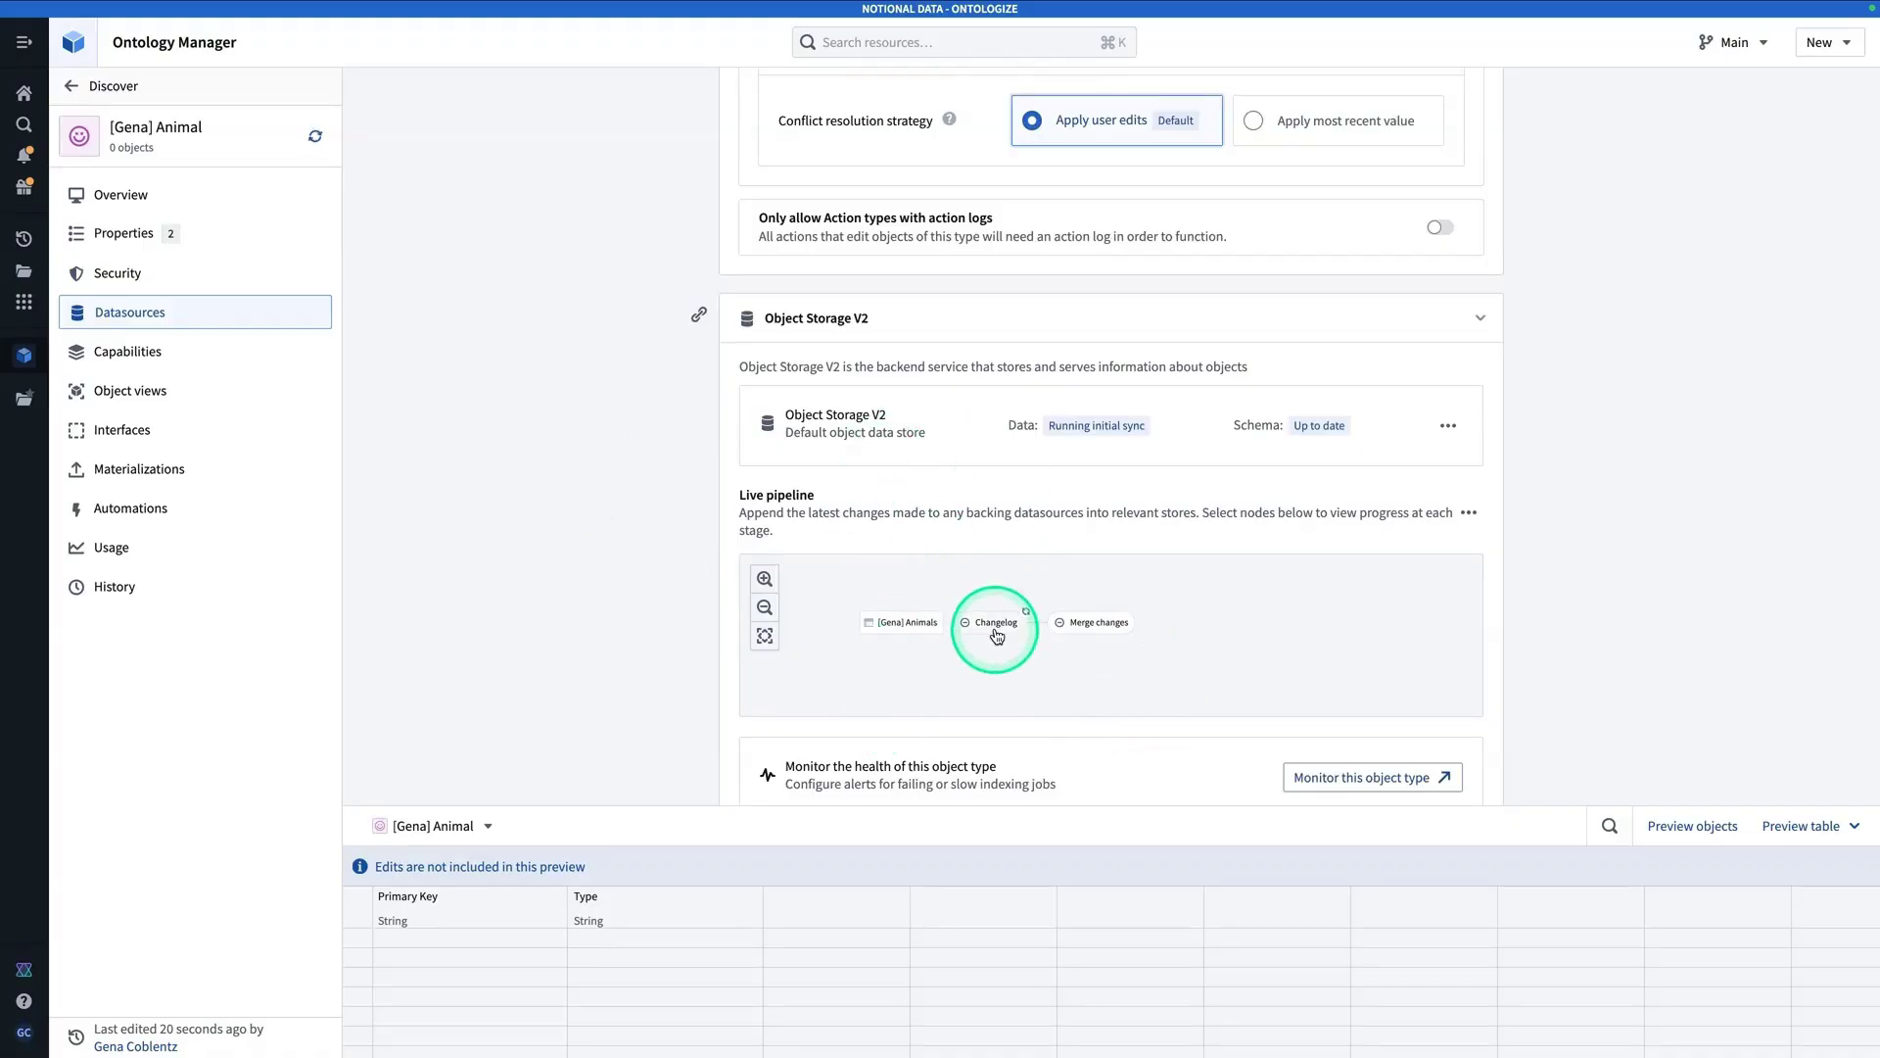
{"action": "mouse_move", "coordinate": [1013, 632]}
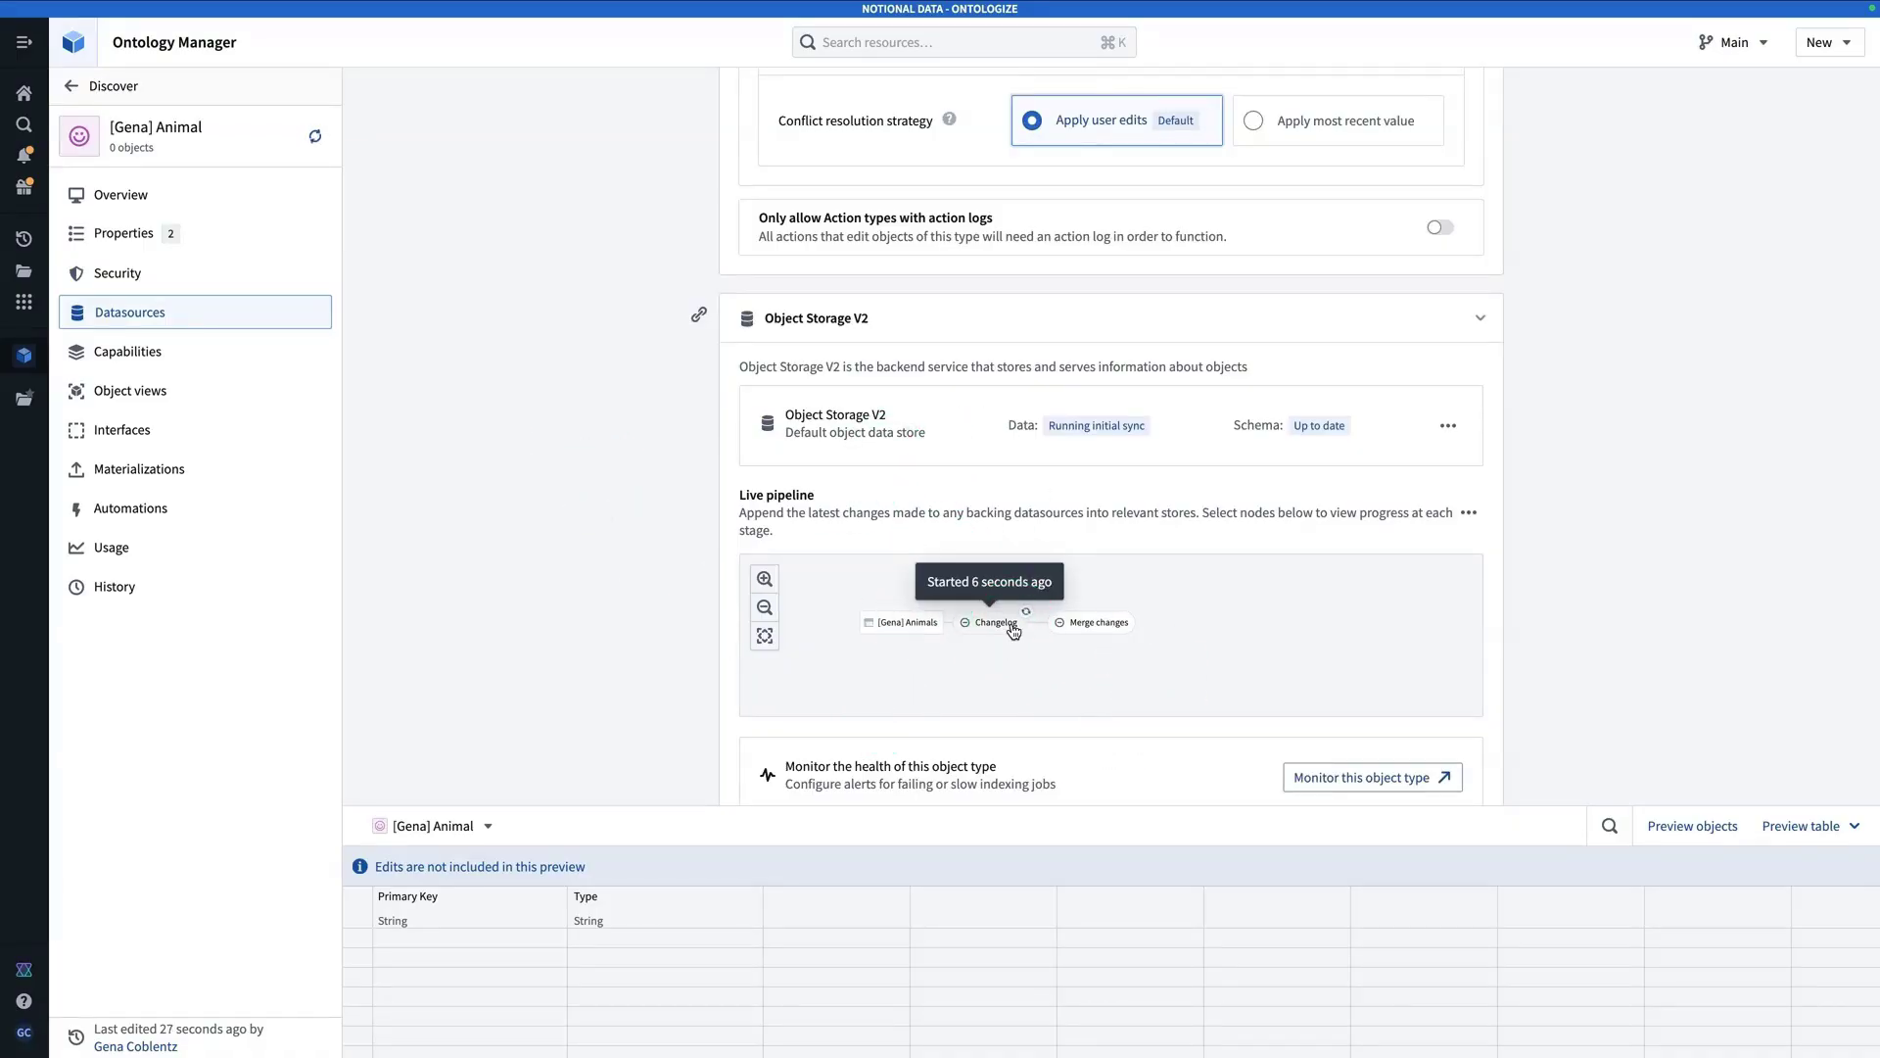
{"action": "left_click", "coordinate": [726, 413]}
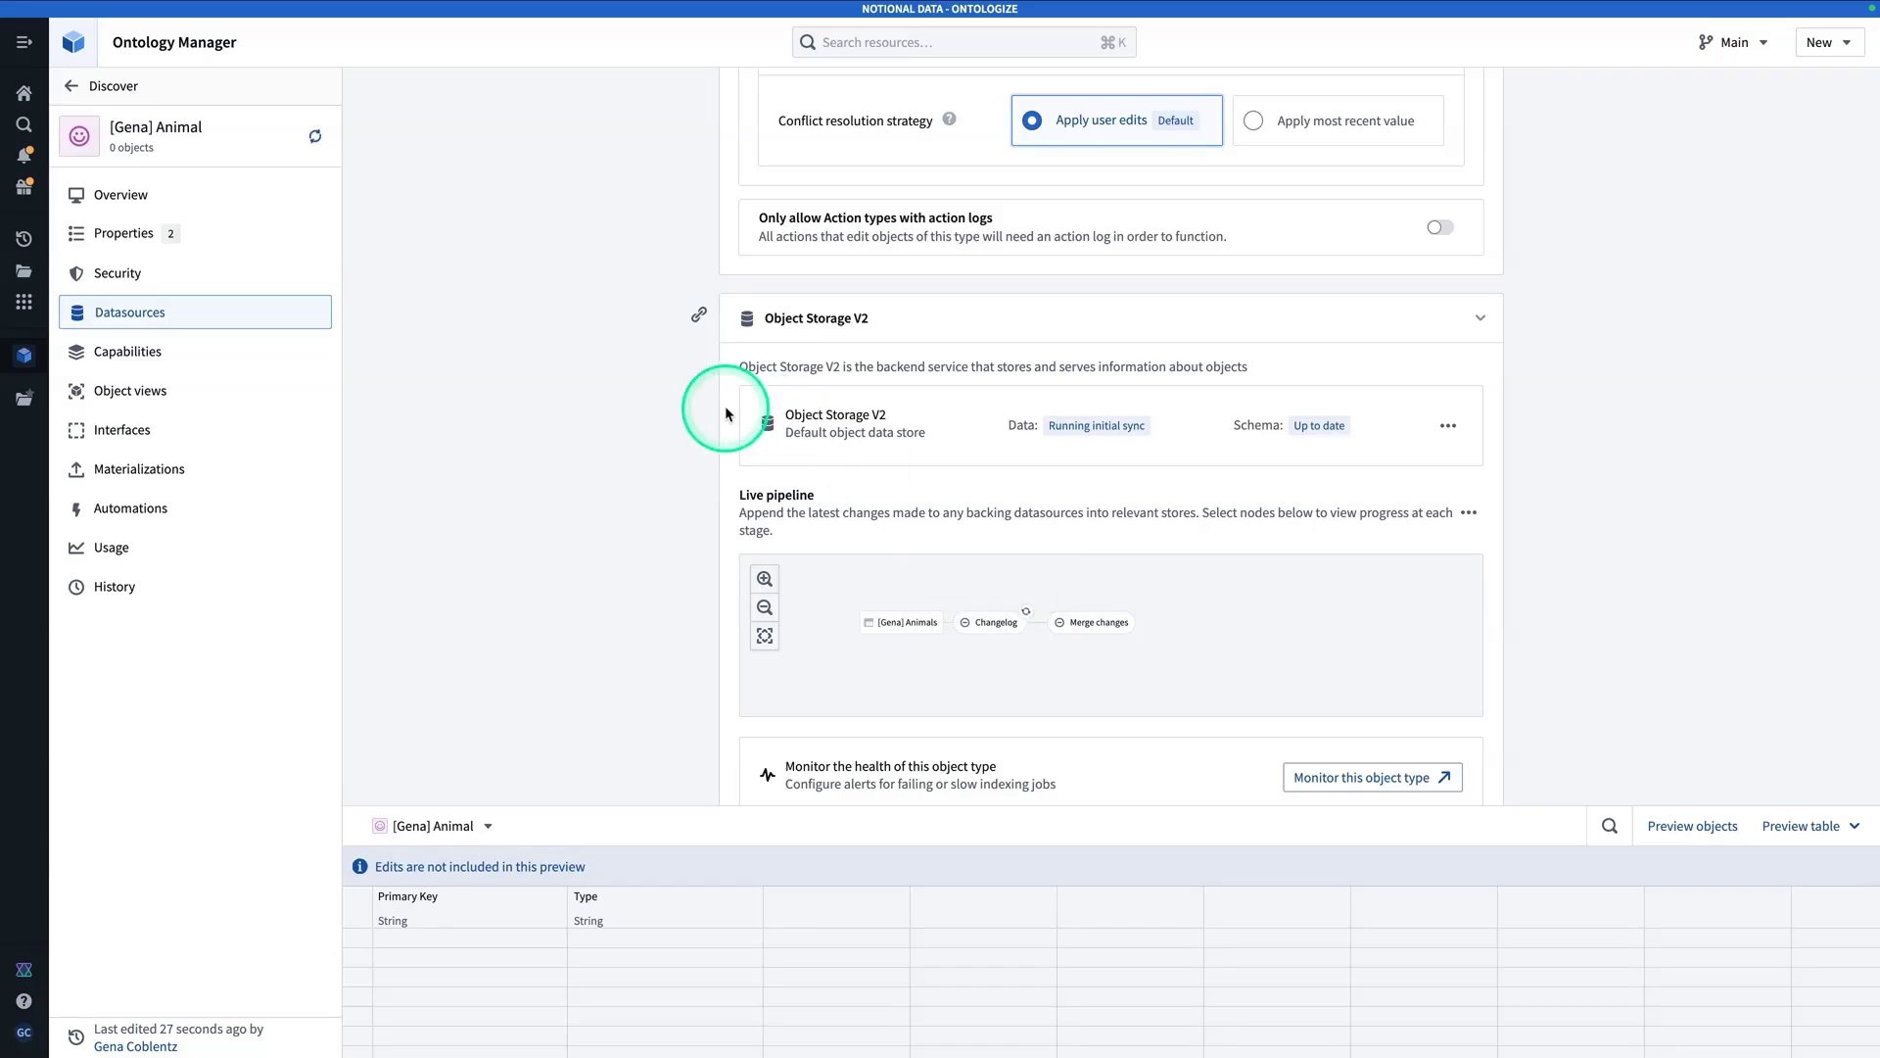
{"action": "left_click", "coordinate": [184, 240]}
{"action": "left_click", "coordinate": [172, 197]}
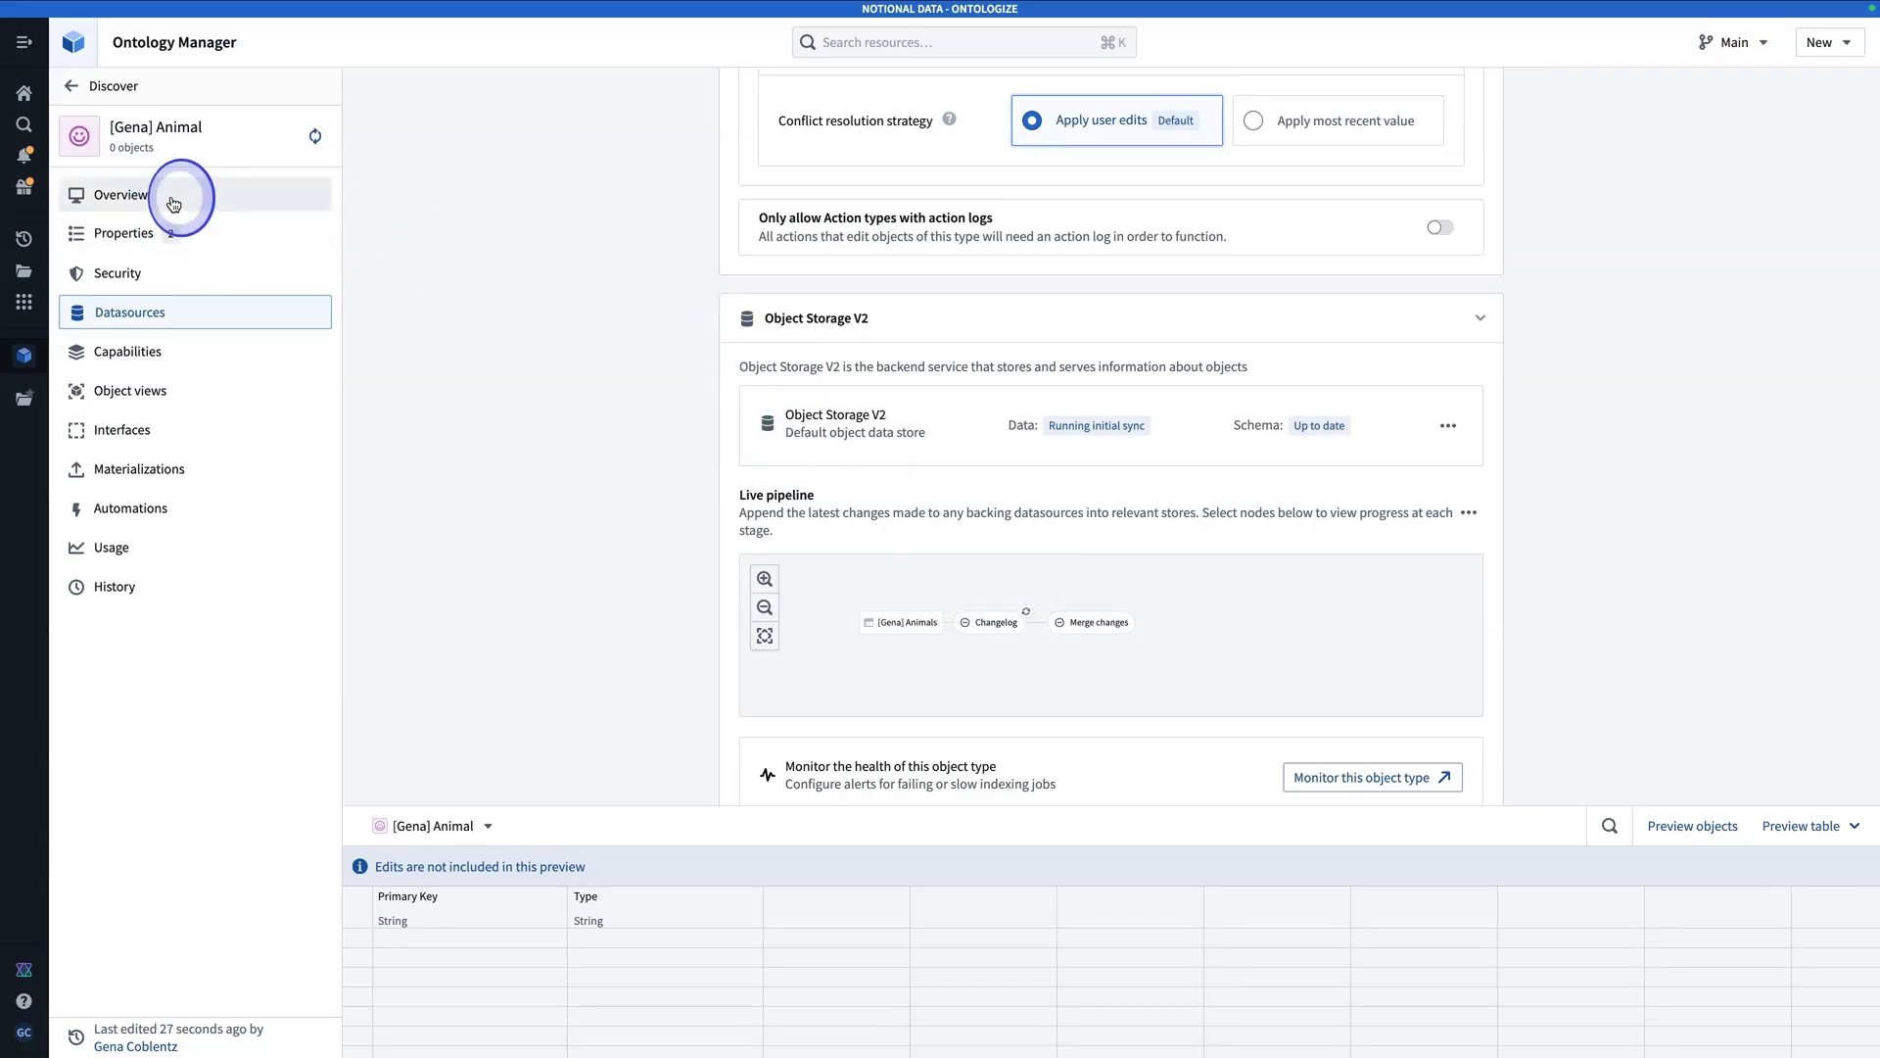
{"action": "left_click", "coordinate": [529, 340]}
{"action": "scroll", "coordinate": [532, 344], "scroll_direction": "up", "scroll_amount": 2}
{"action": "scroll", "coordinate": [532, 345], "scroll_direction": "up", "scroll_amount": 4}
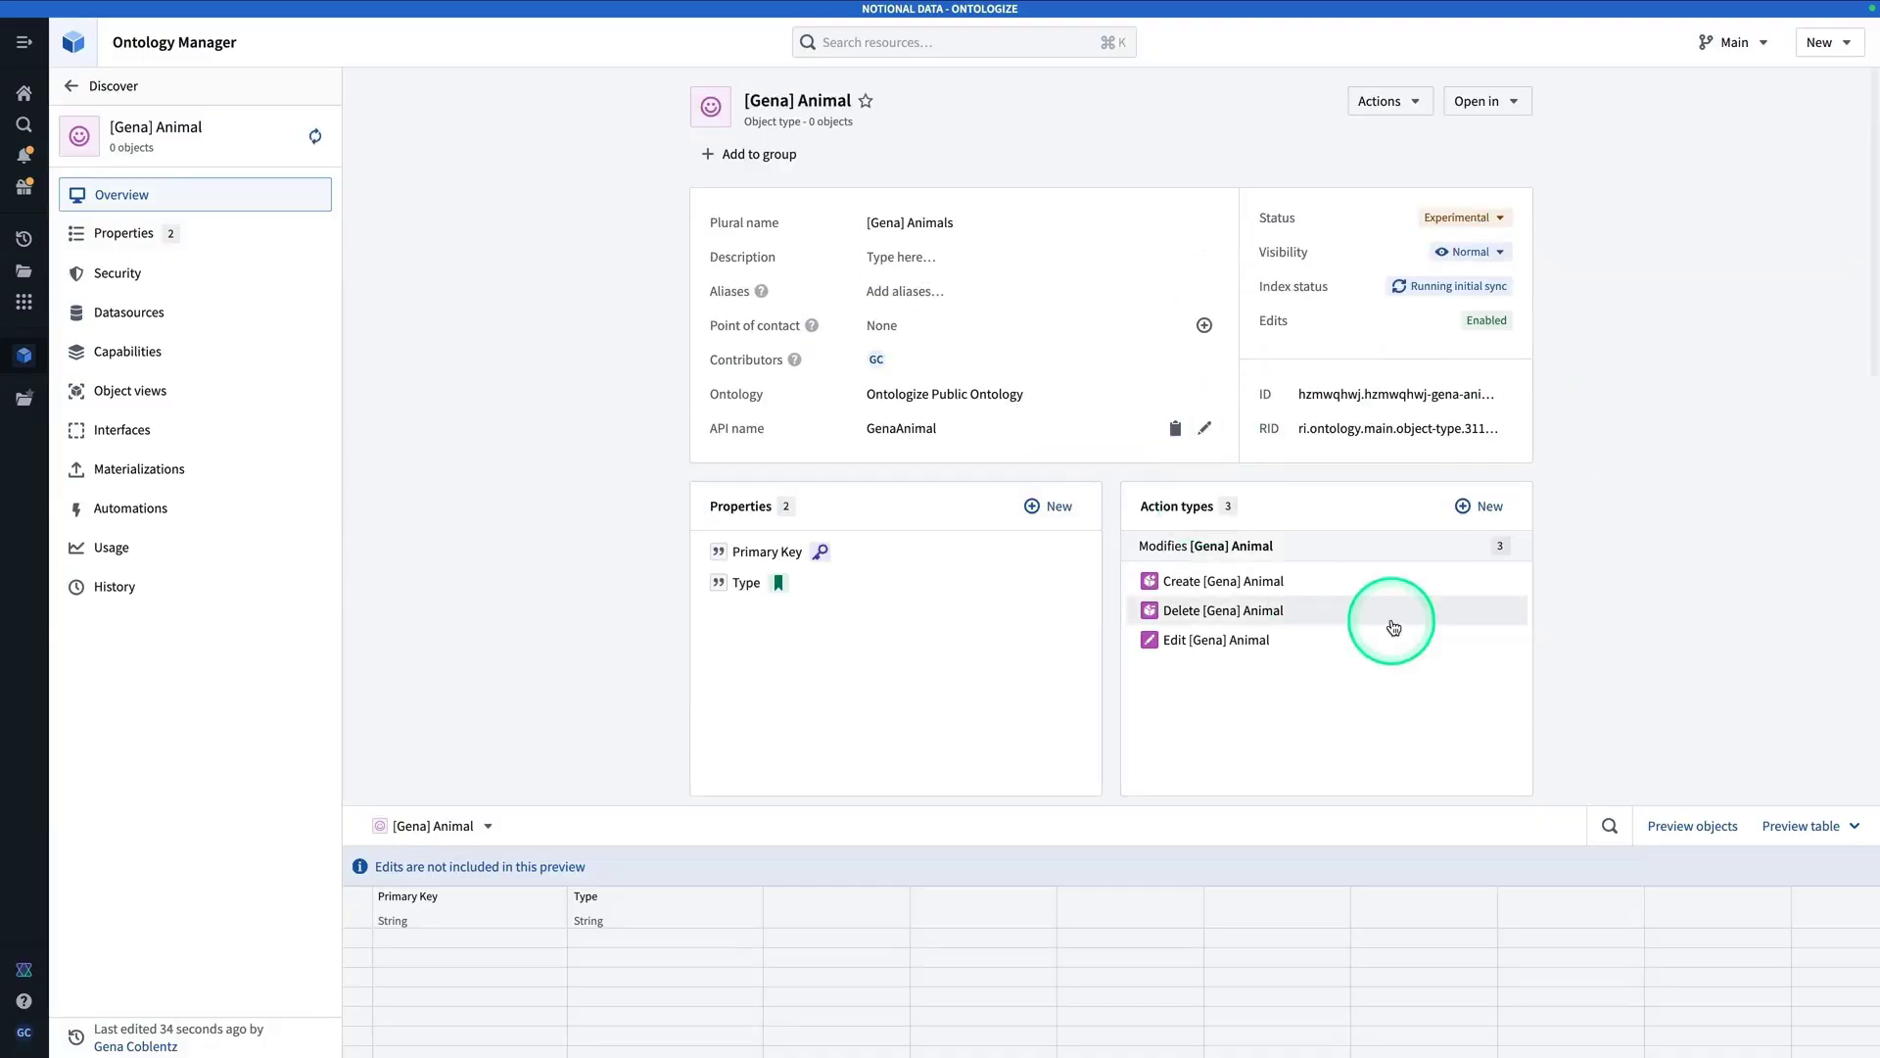
{"action": "left_click", "coordinate": [1312, 593]}
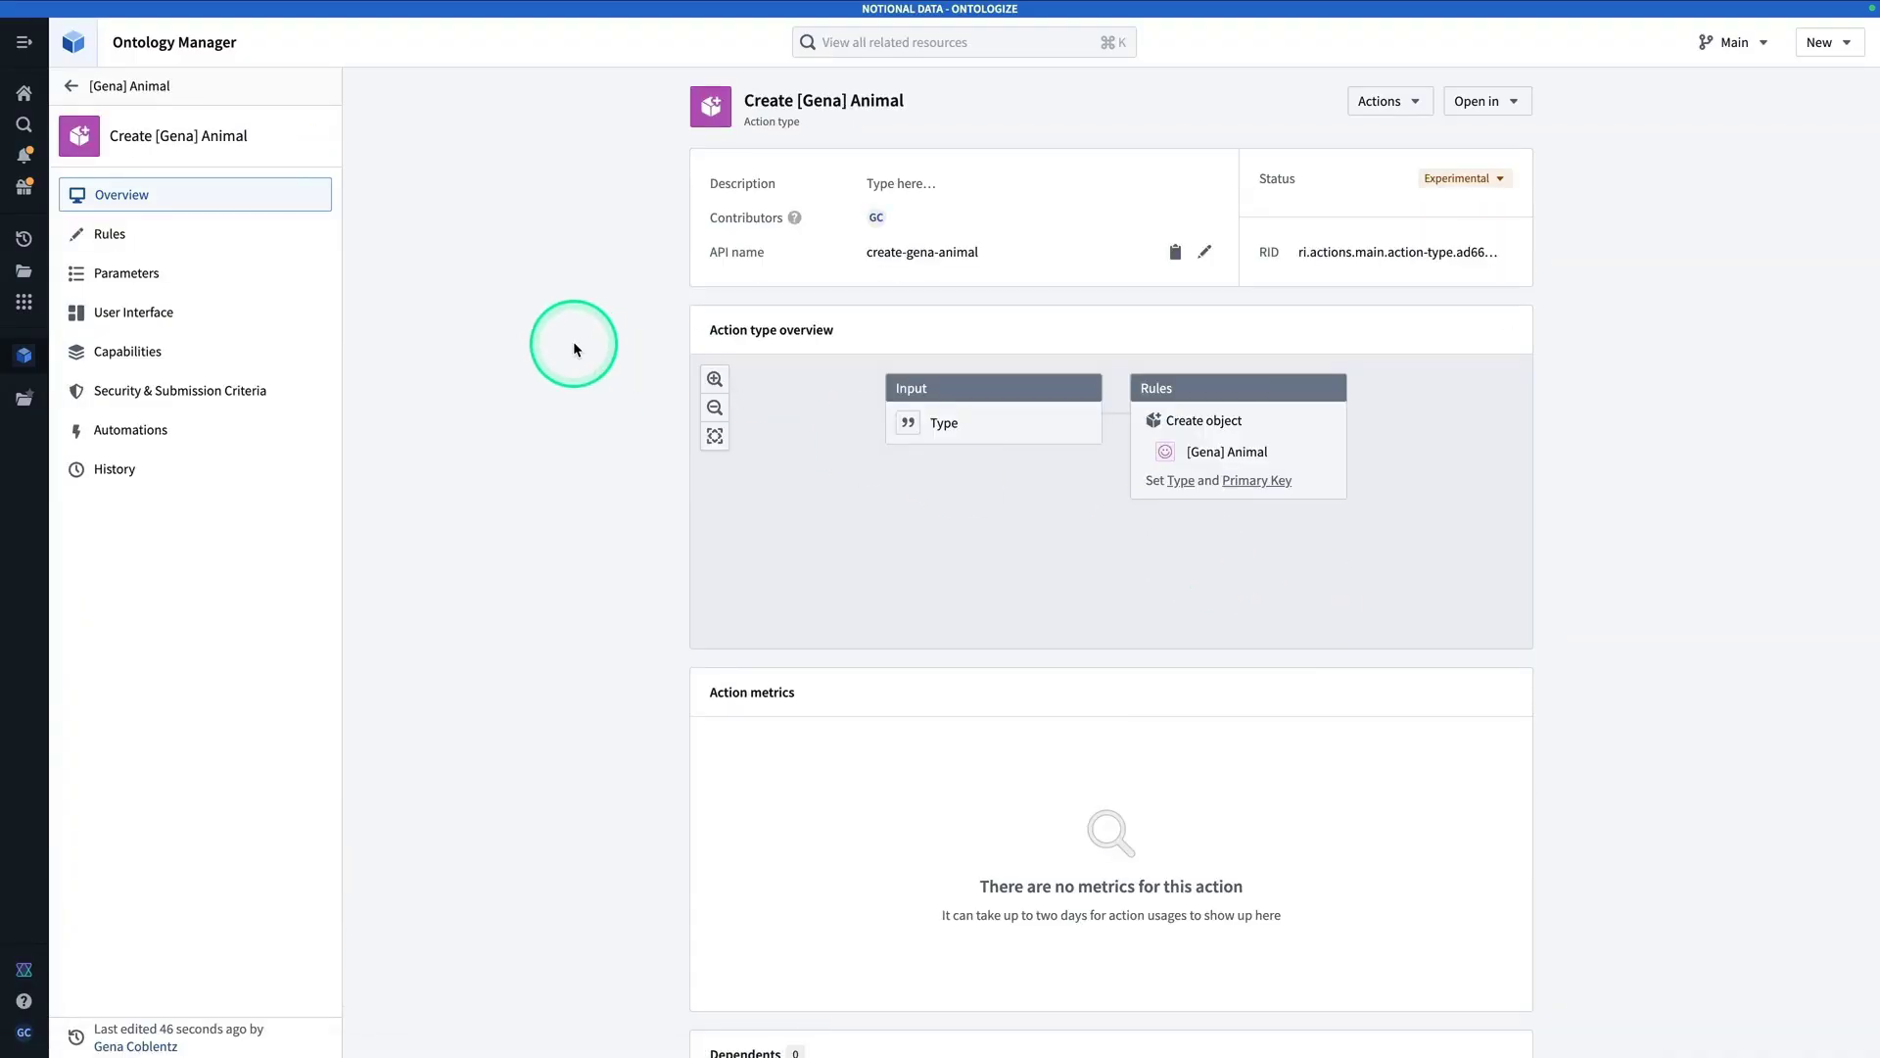
{"action": "left_click", "coordinate": [242, 242]}
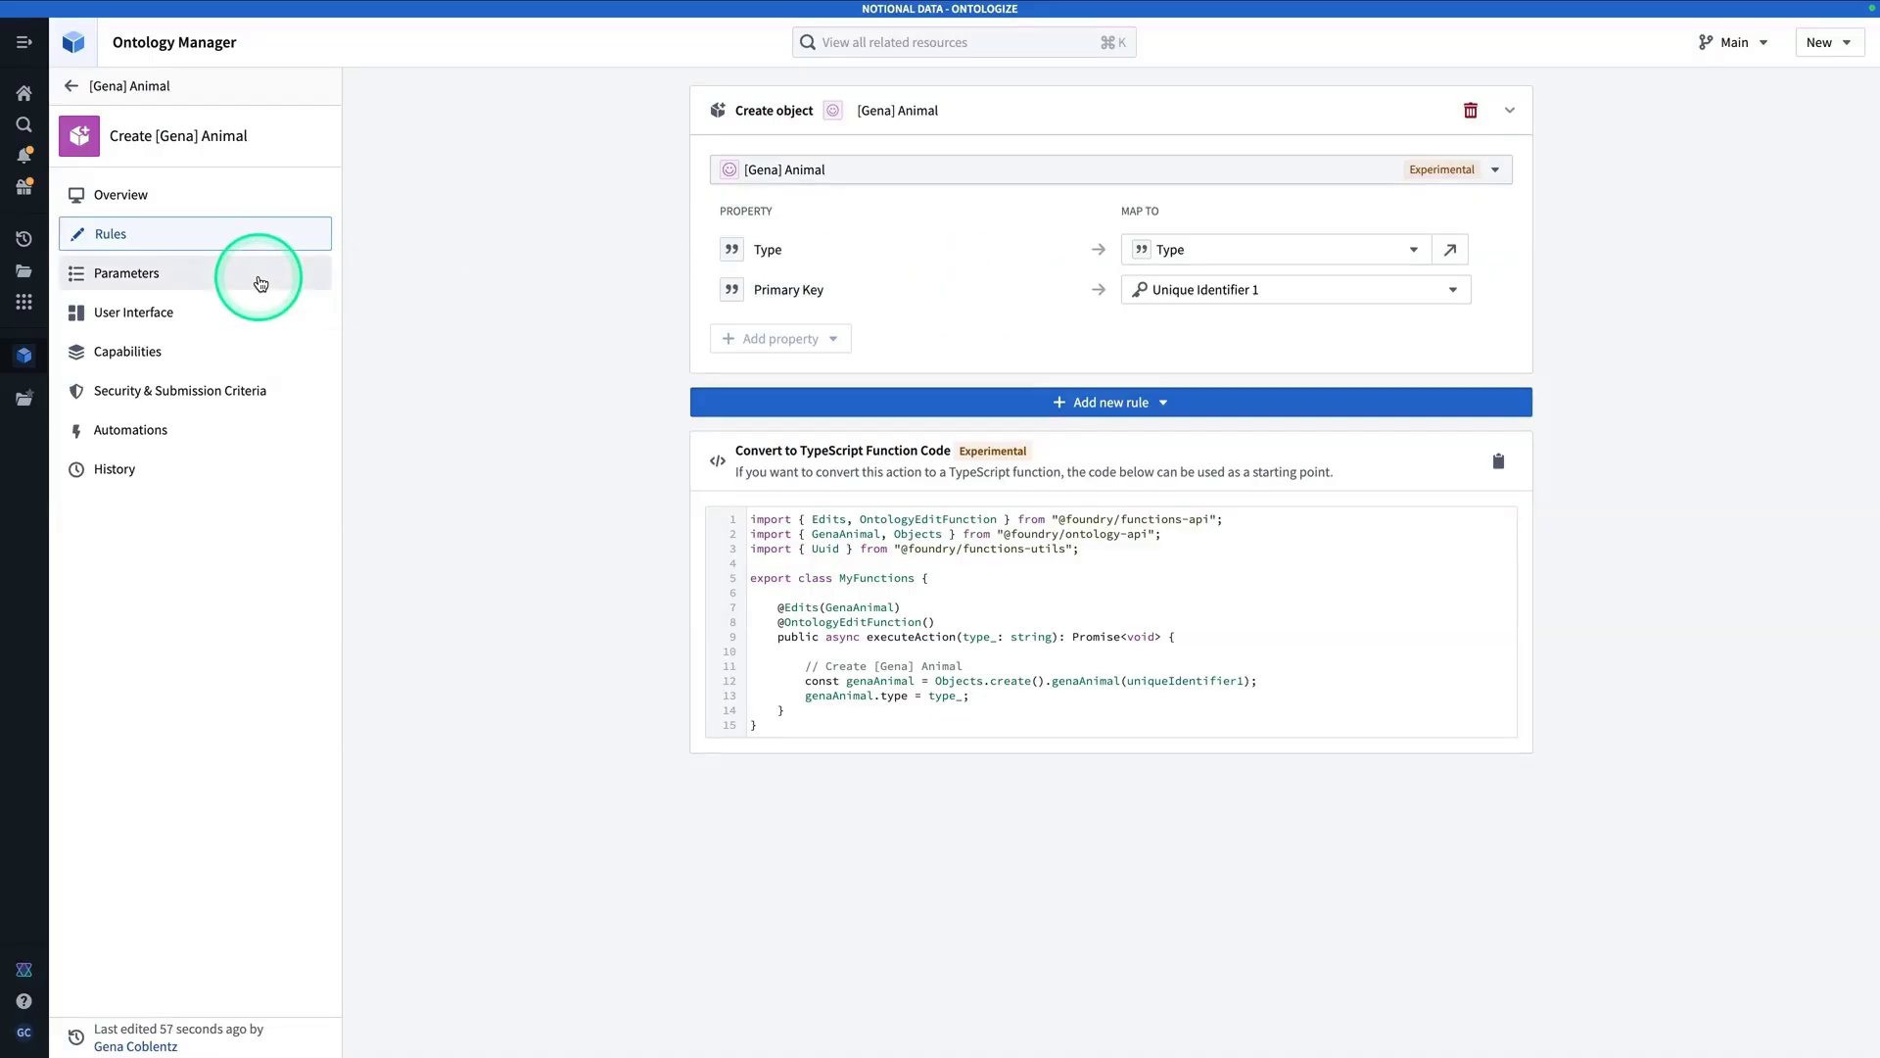
{"action": "left_click", "coordinate": [259, 282]}
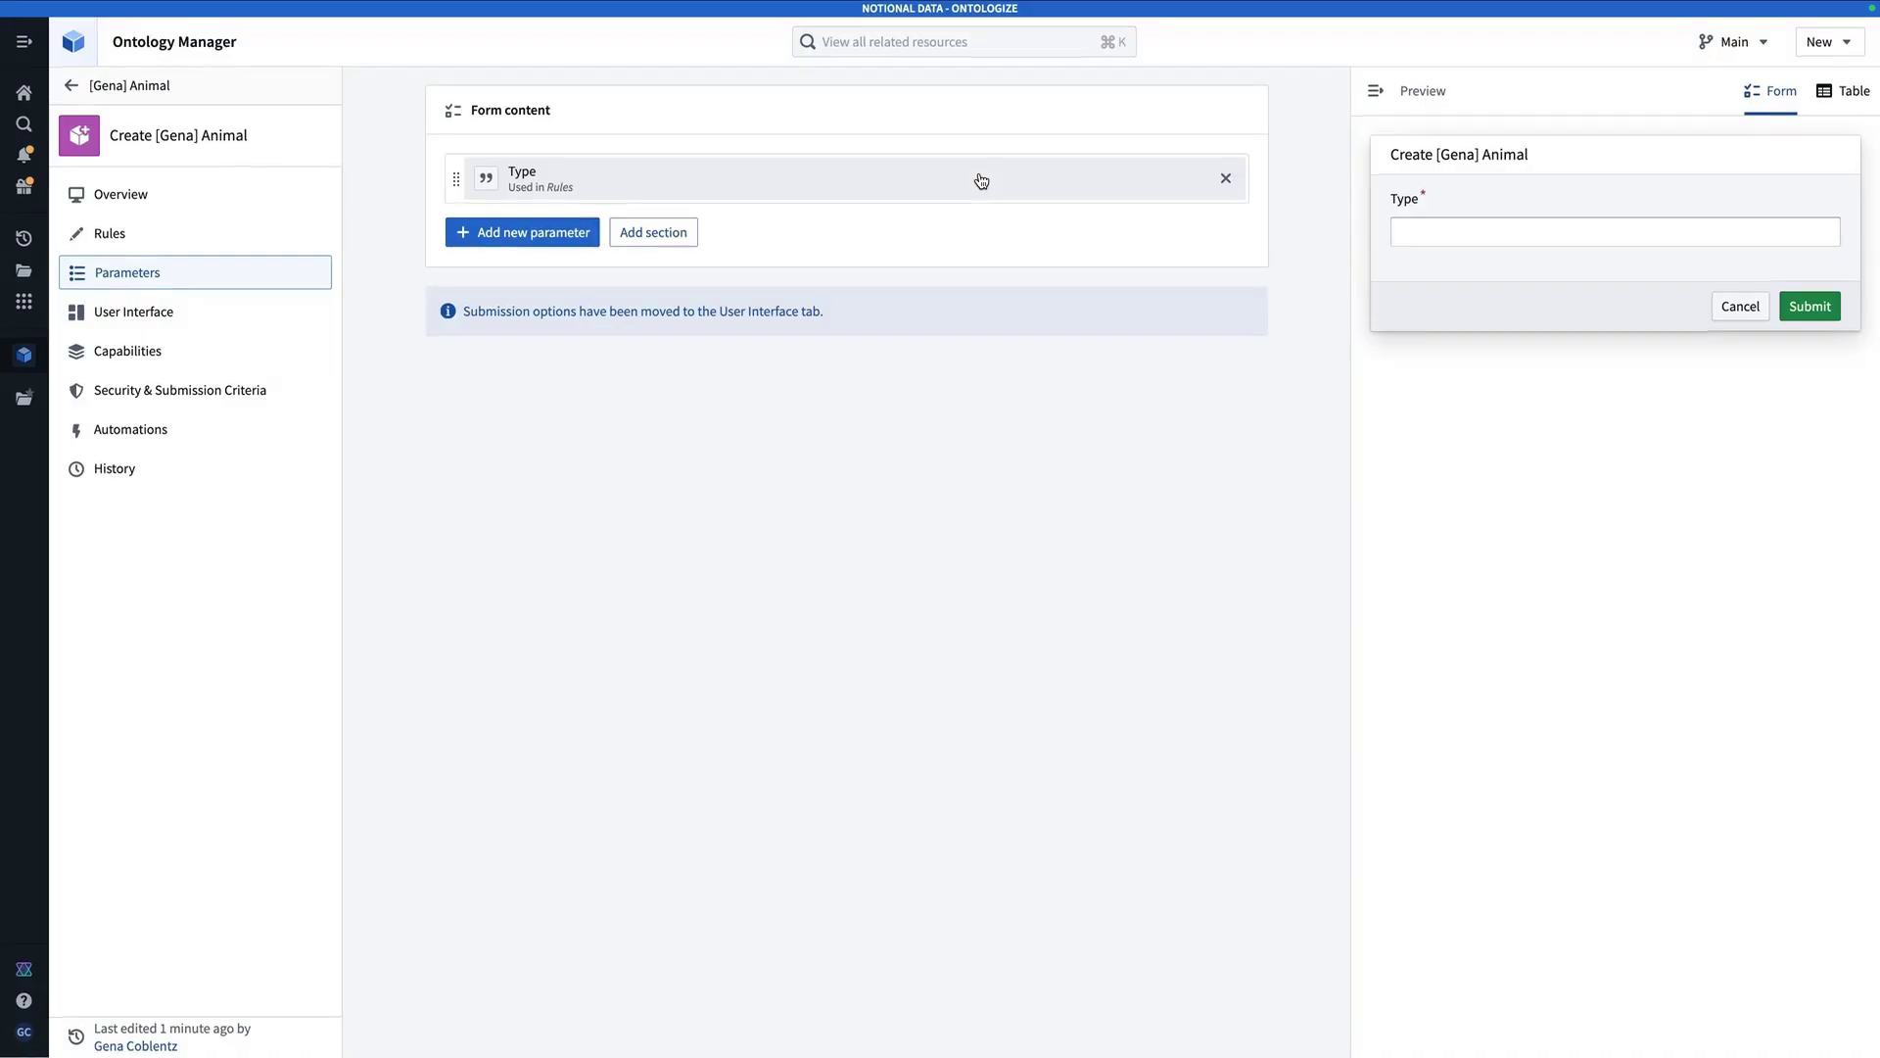
{"action": "left_click", "coordinate": [95, 90]}
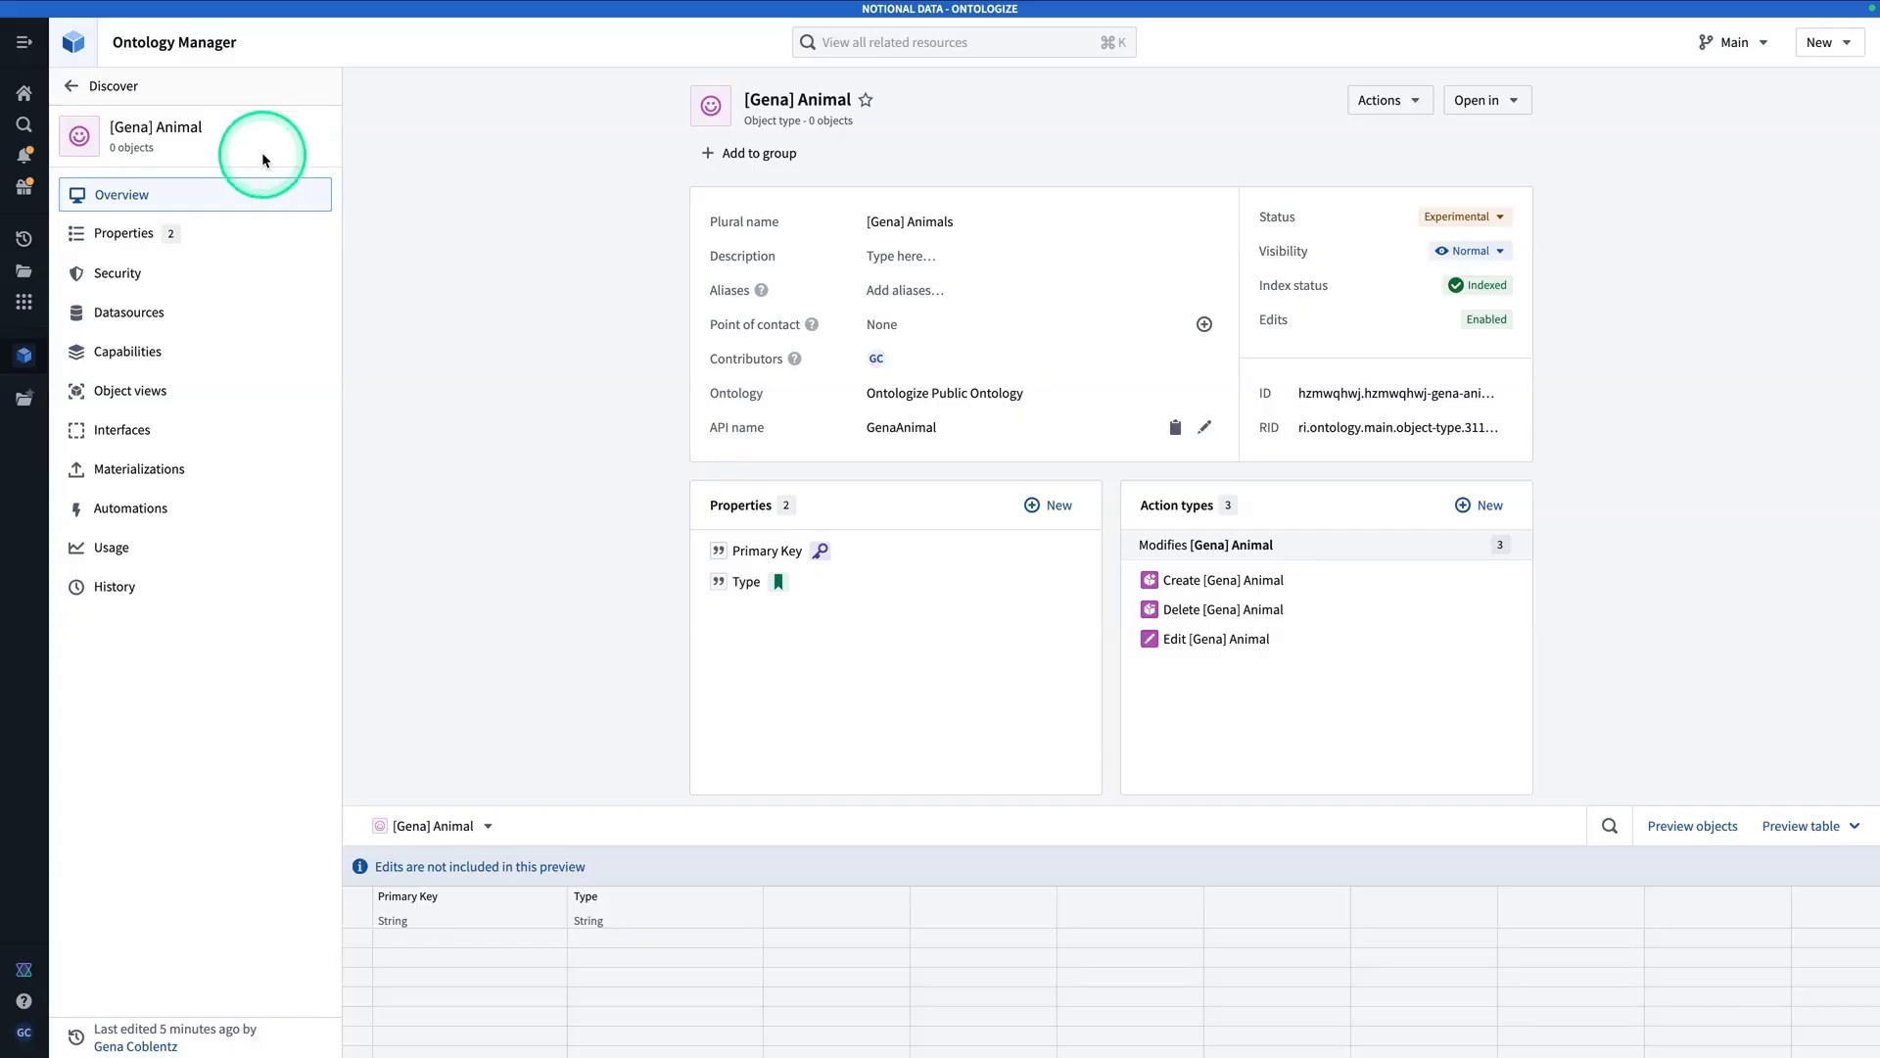
Check the [Gena] Animal datasource pipeline is complete, then quick-search 'aip logi'.
{"action": "left_click", "coordinate": [222, 323]}
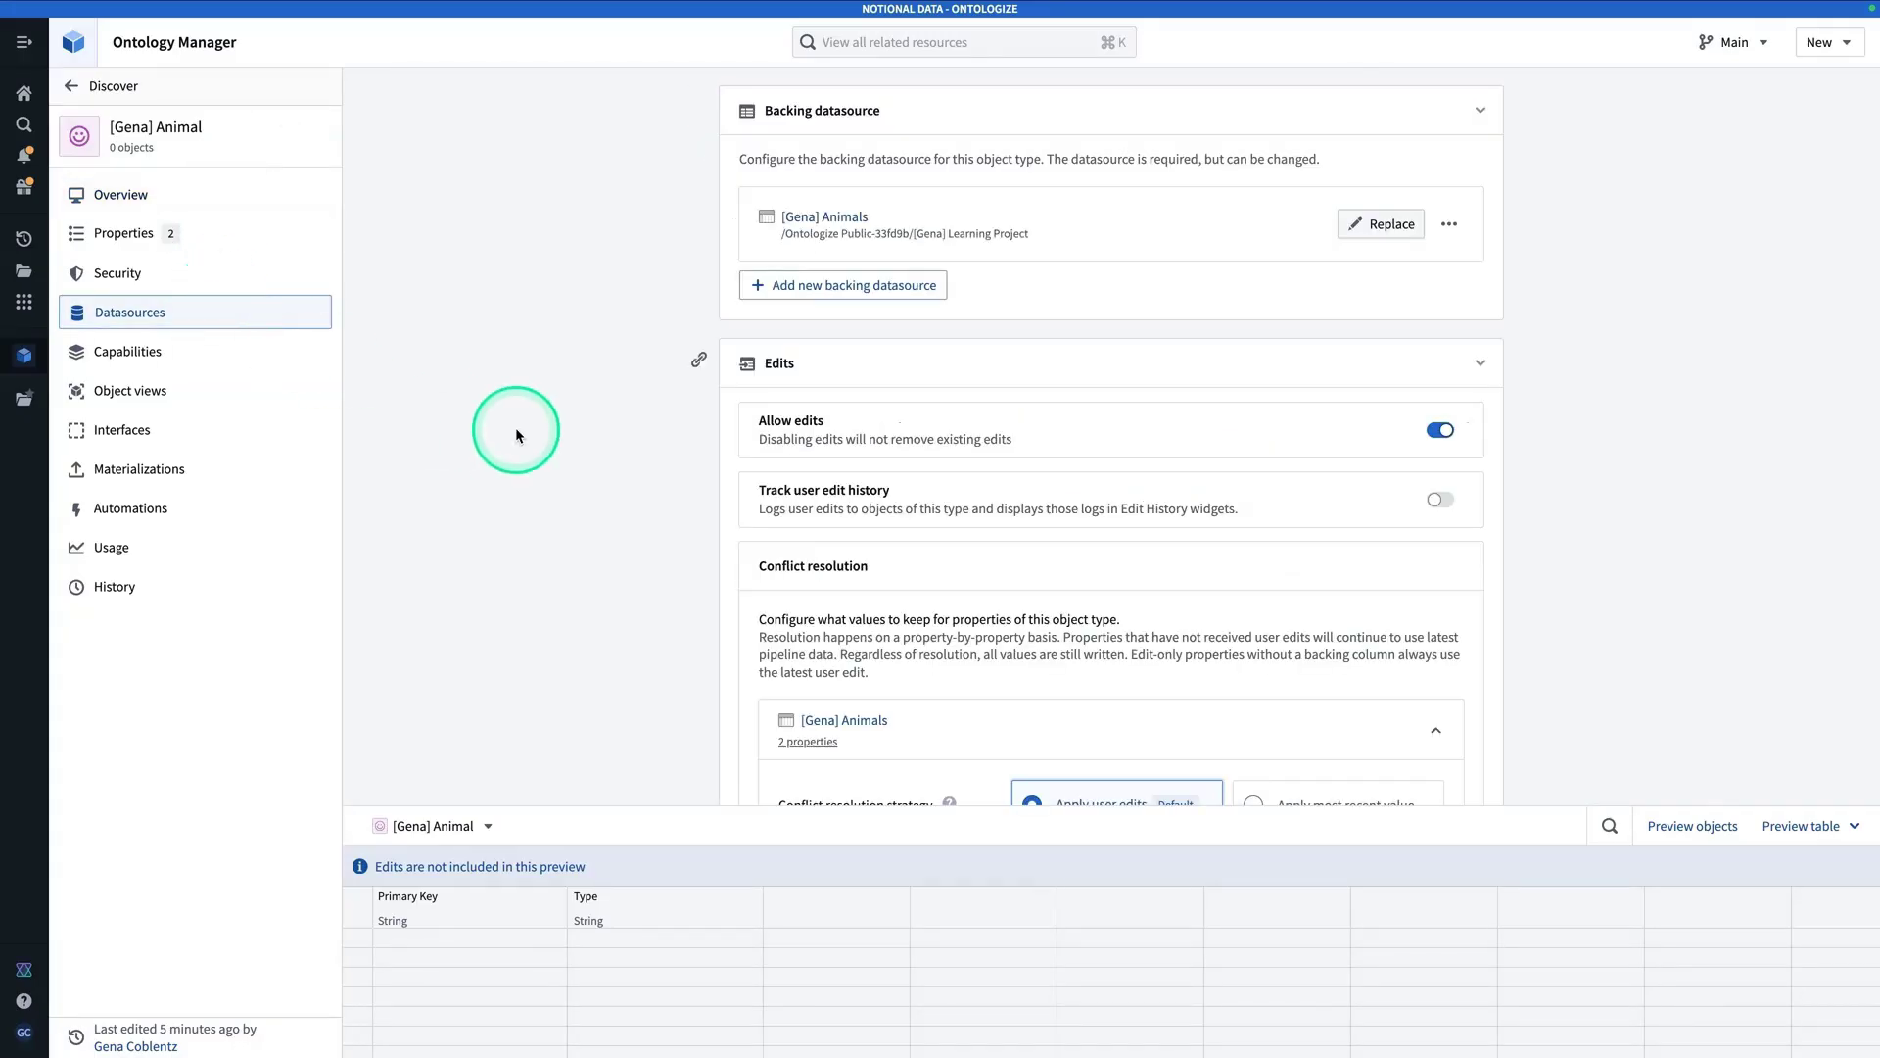
{"action": "scroll", "coordinate": [509, 421], "scroll_direction": "down", "scroll_amount": 3}
{"action": "scroll", "coordinate": [509, 421], "scroll_direction": "down", "scroll_amount": 4}
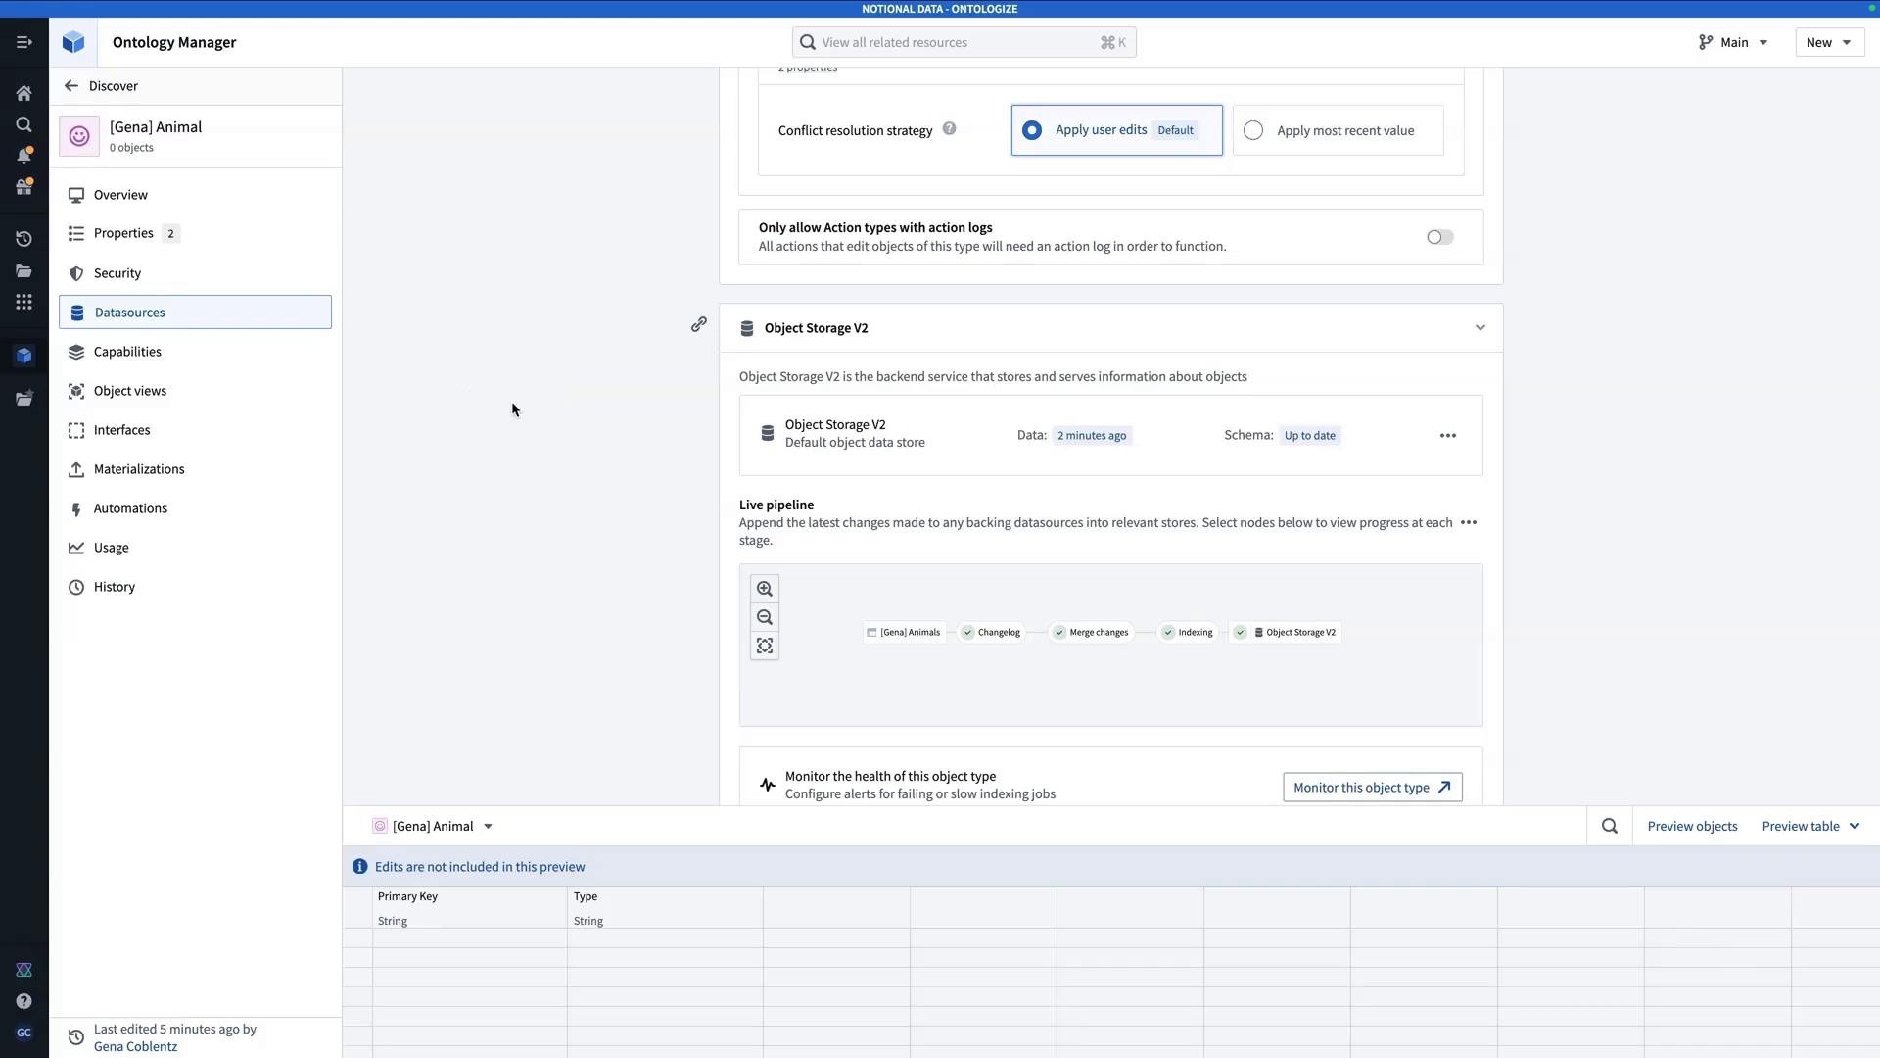
{"action": "key", "text": "super+j"}
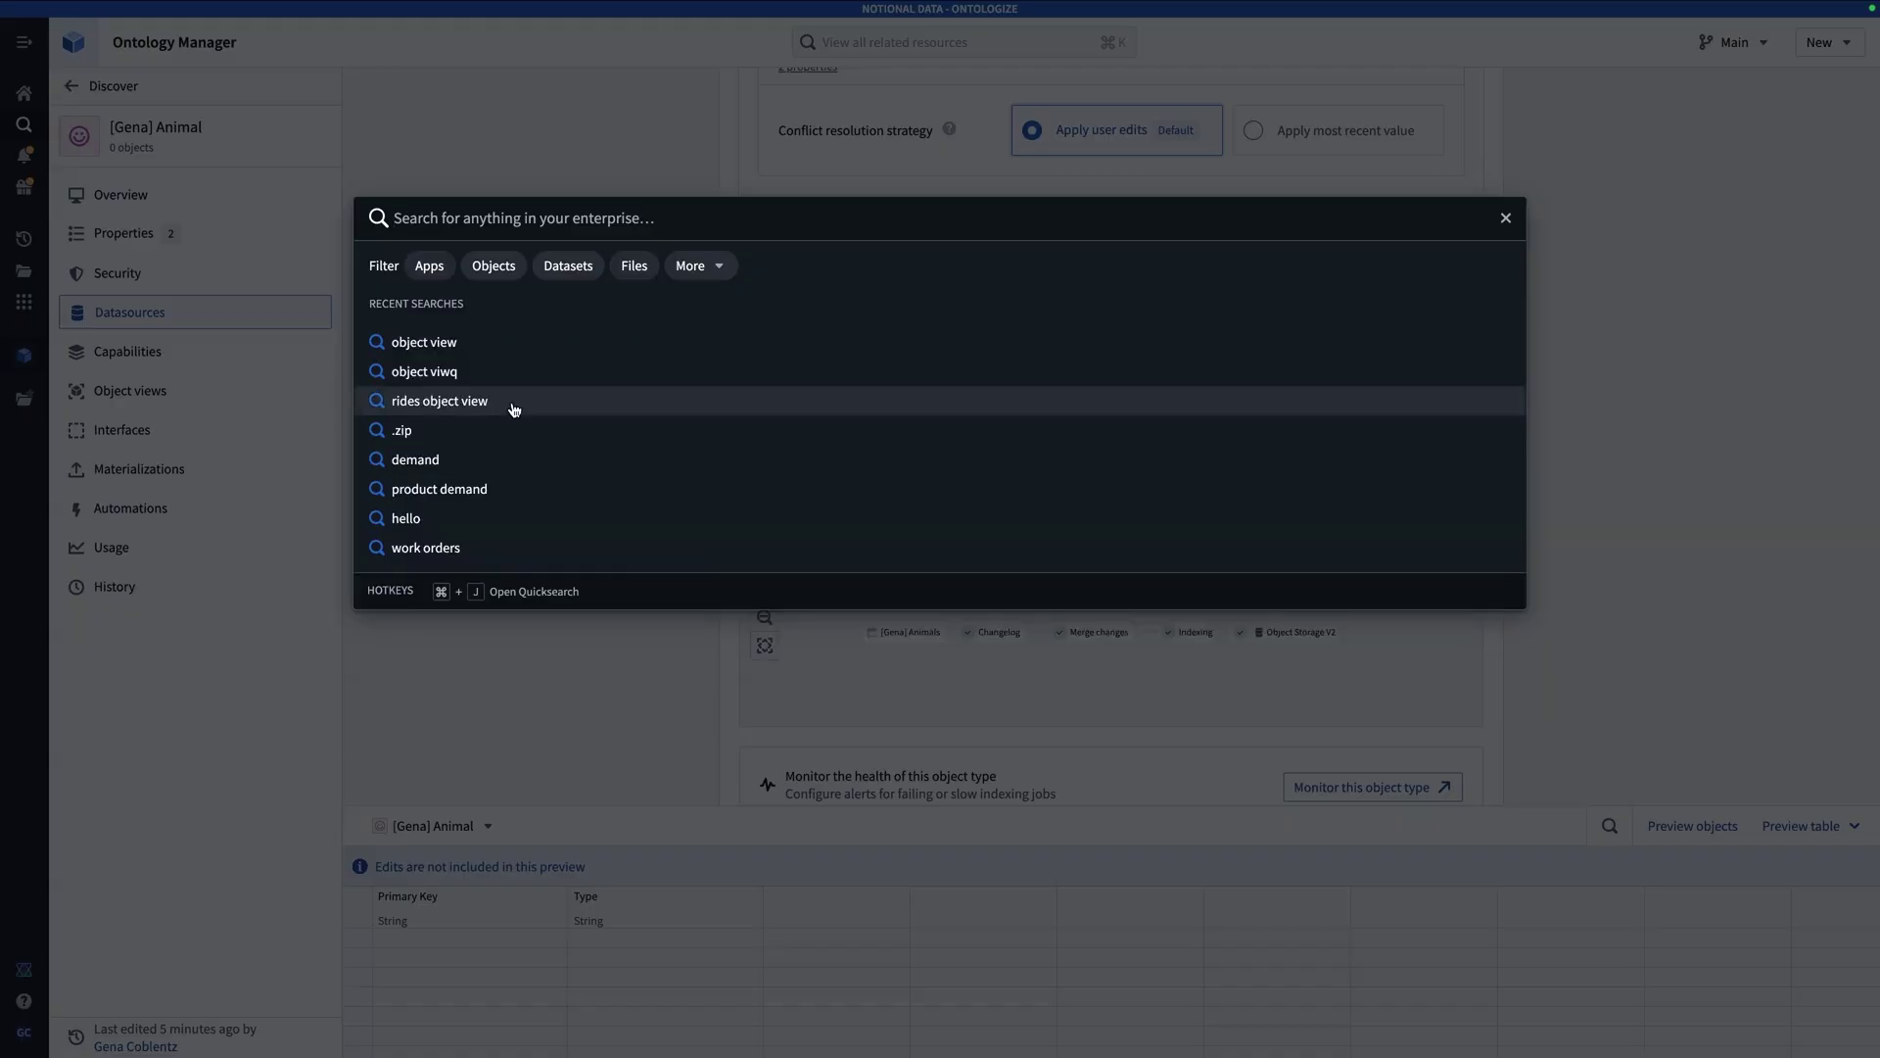
{"action": "type", "text": "aip logi"}
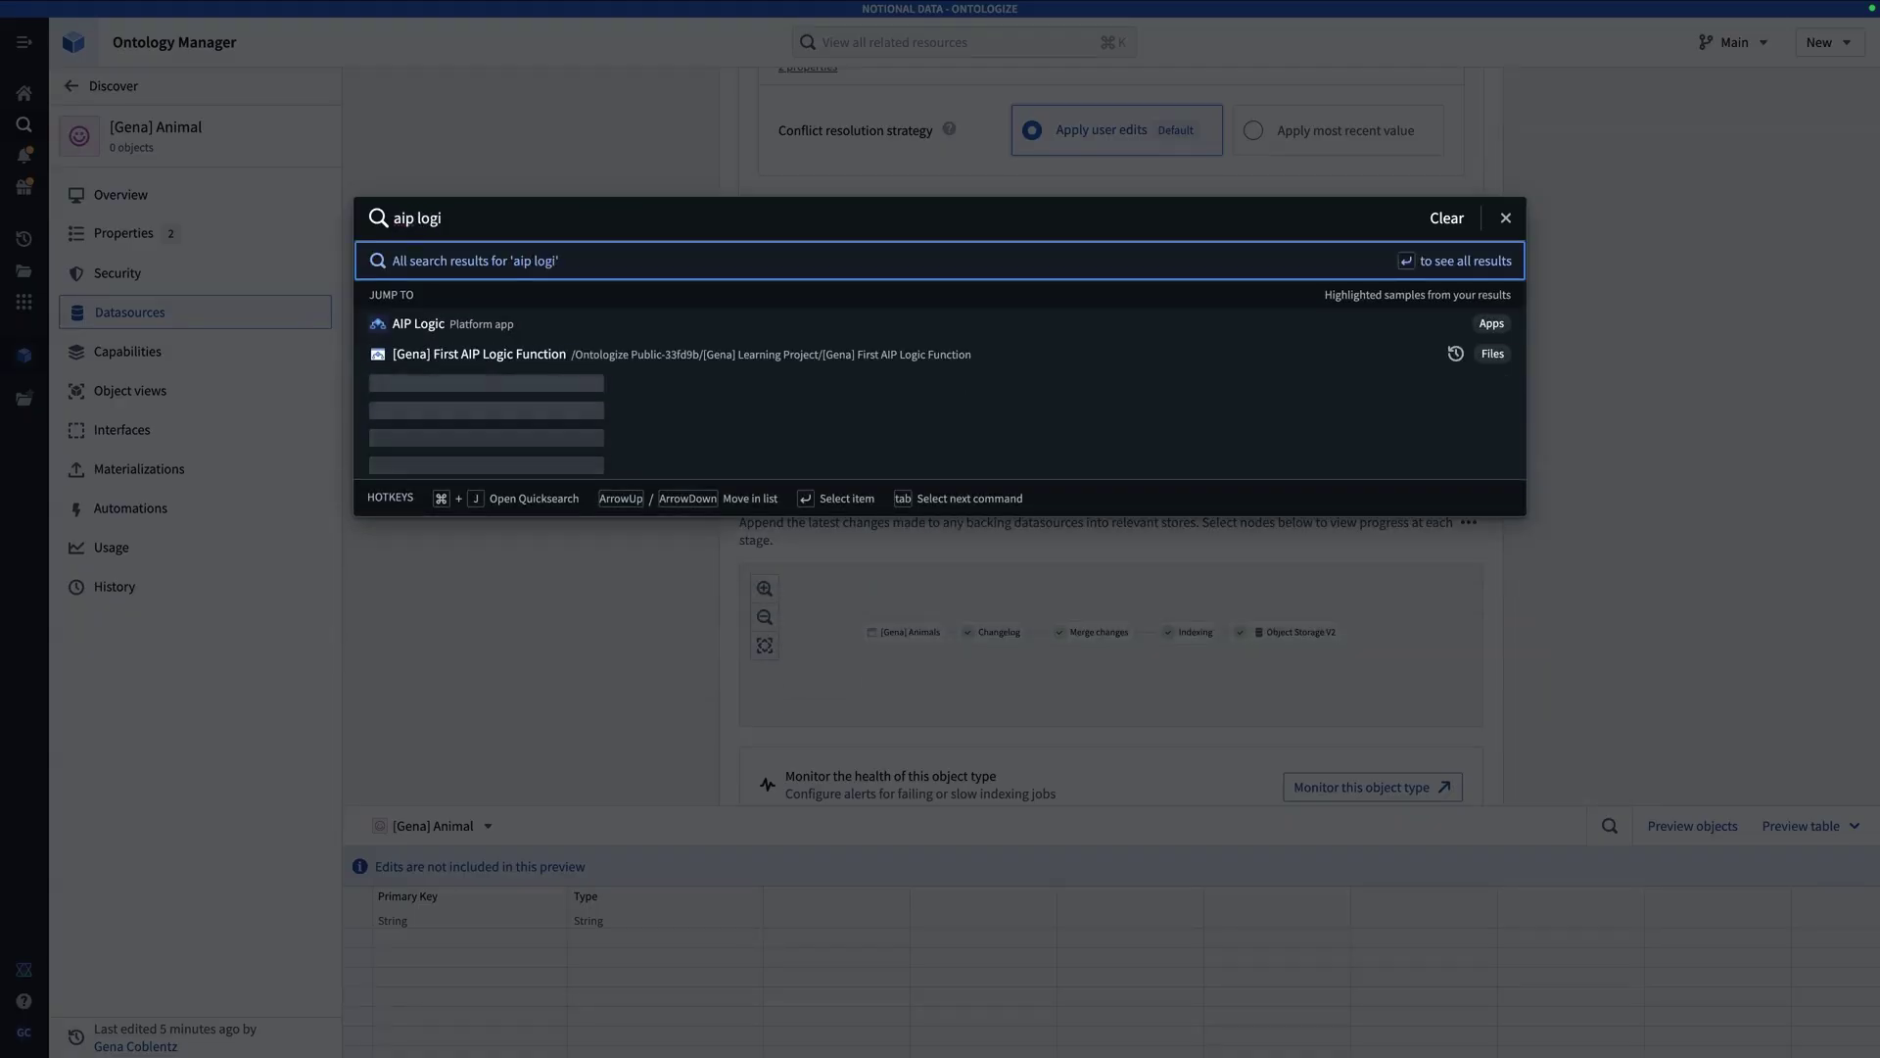